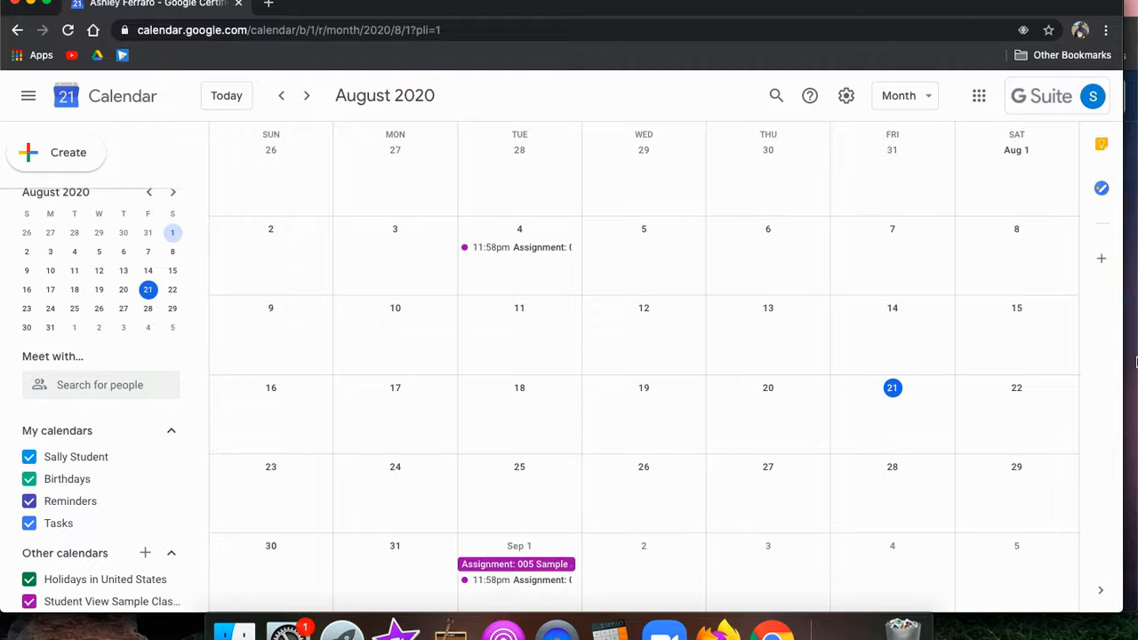
Look over the list of available Google apps and select the calendar page's web address
{"action": "left_click", "coordinate": [978, 95]}
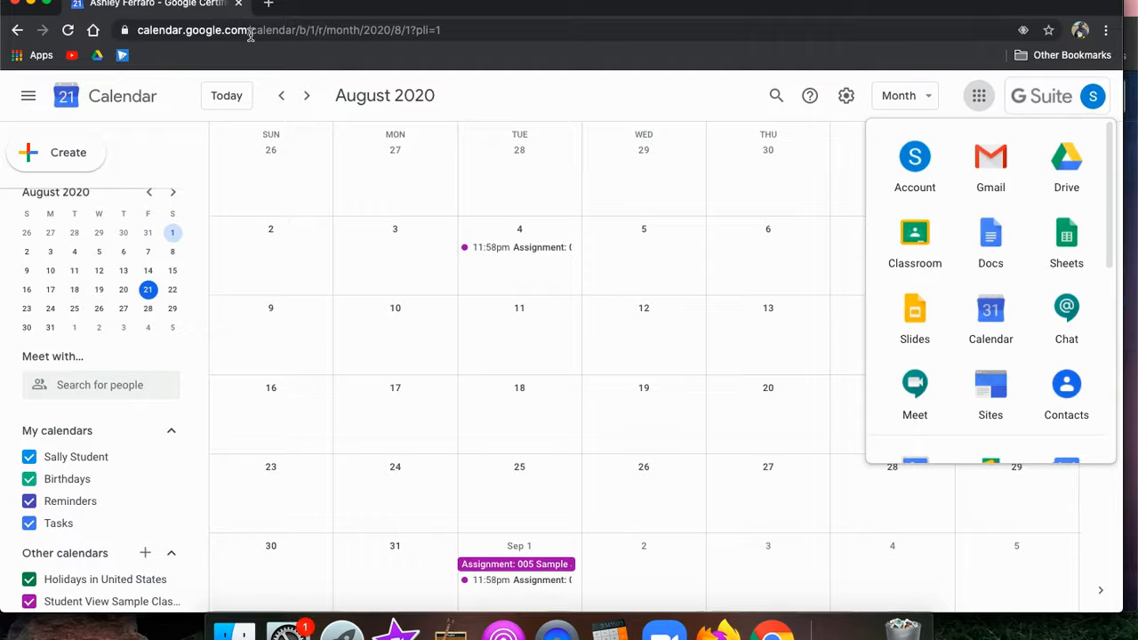
{"action": "left_click", "coordinate": [980, 98]}
{"action": "left_click", "coordinate": [983, 100]}
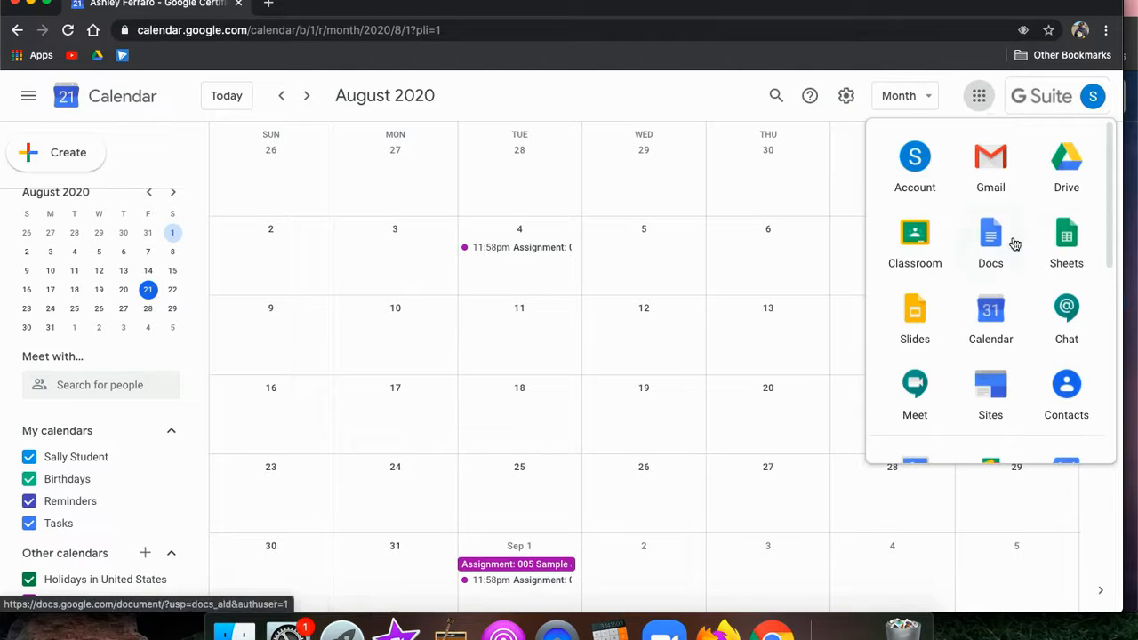
{"action": "left_click", "coordinate": [738, 21]}
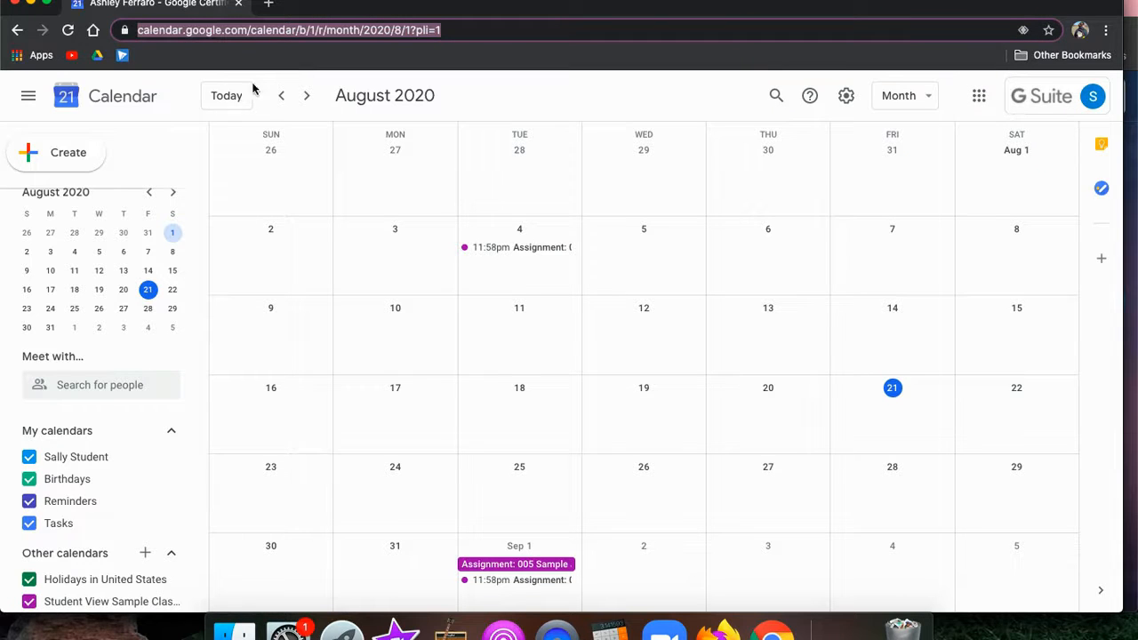
Jump to today's date, page the calendar forward one month and return to August 2020
{"action": "left_click", "coordinate": [217, 101]}
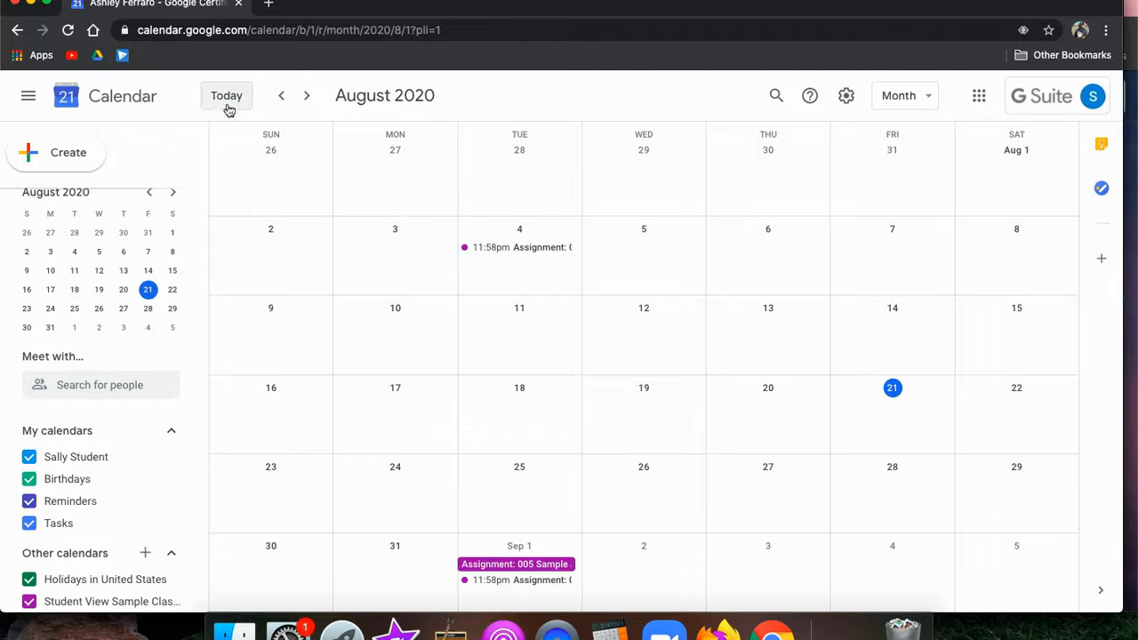
{"action": "left_click", "coordinate": [307, 96]}
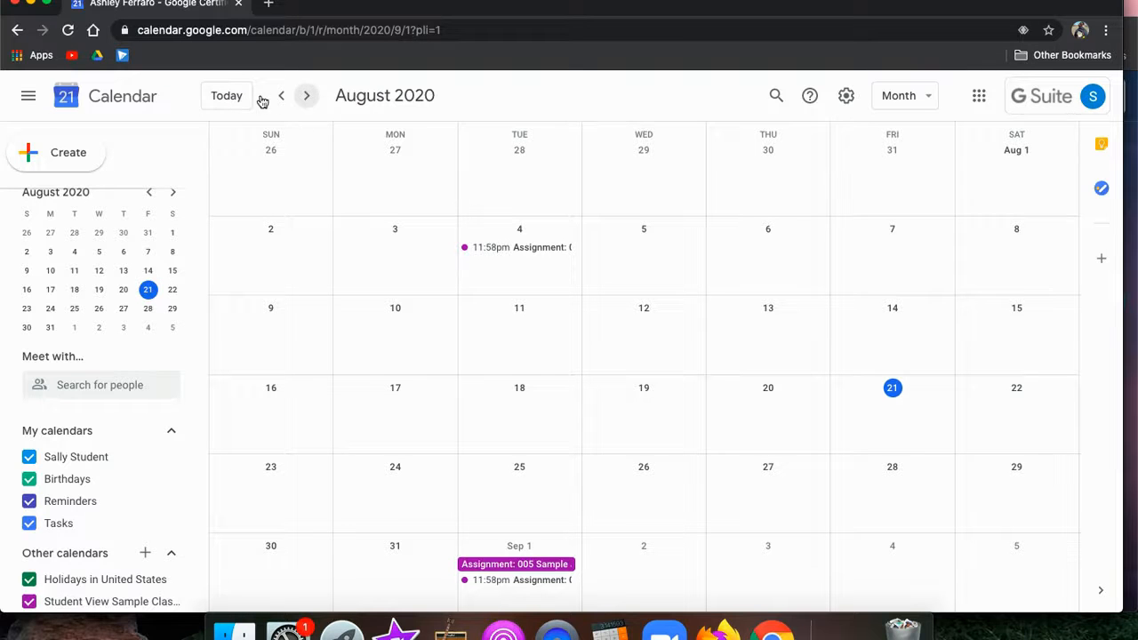
{"action": "left_click", "coordinate": [280, 98]}
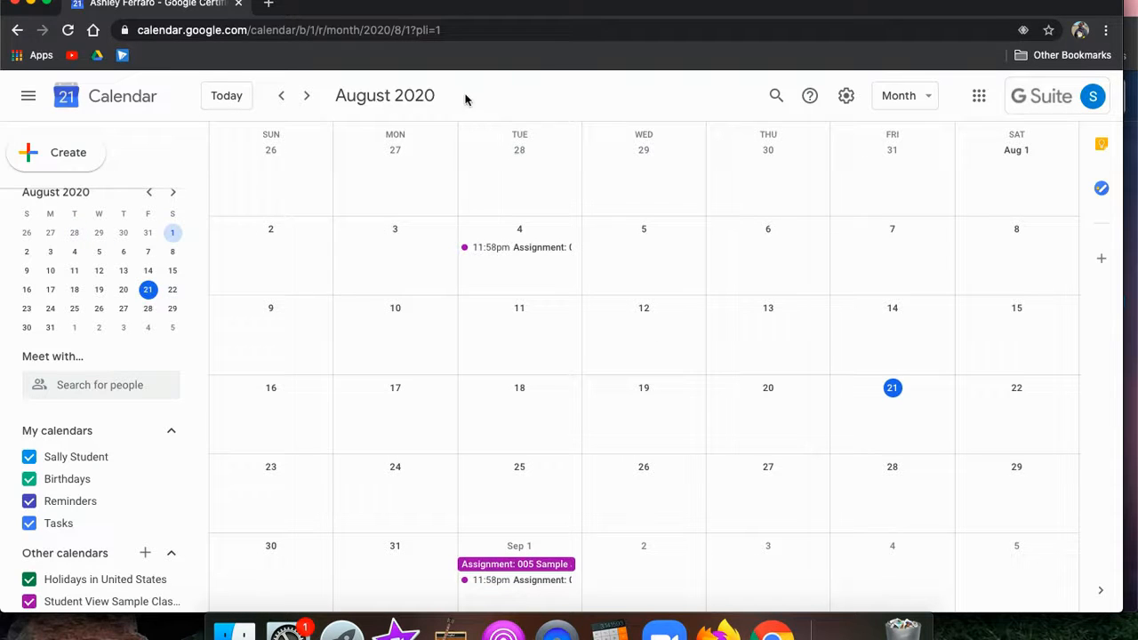
Preview the calendar in day view and week view, returning it to month view
{"action": "left_click", "coordinate": [934, 100]}
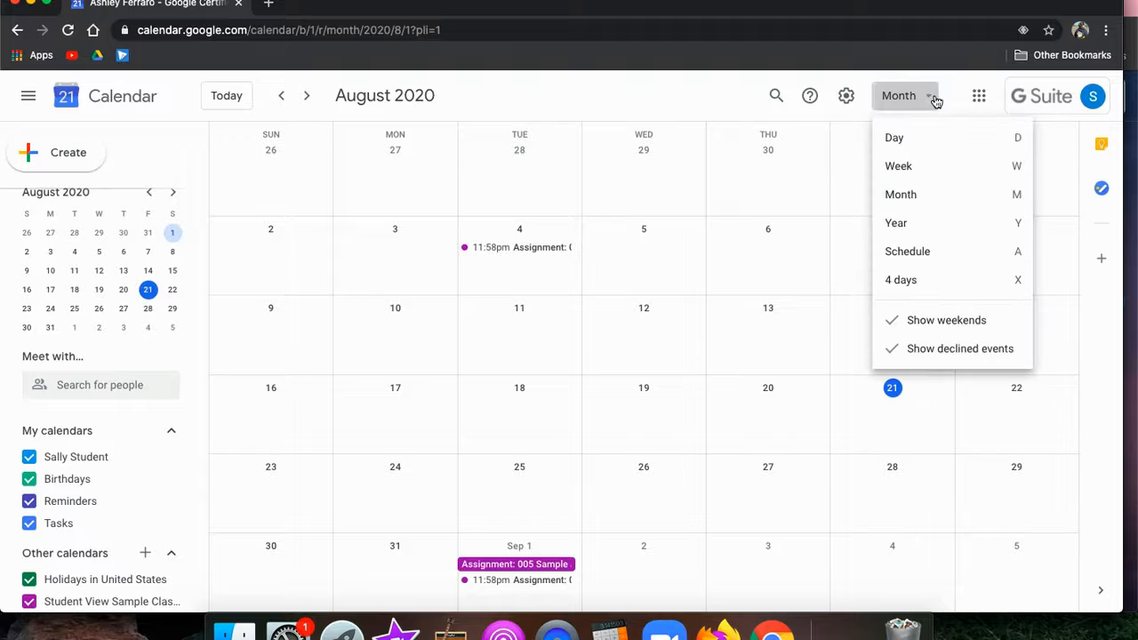
{"action": "left_click", "coordinate": [903, 147]}
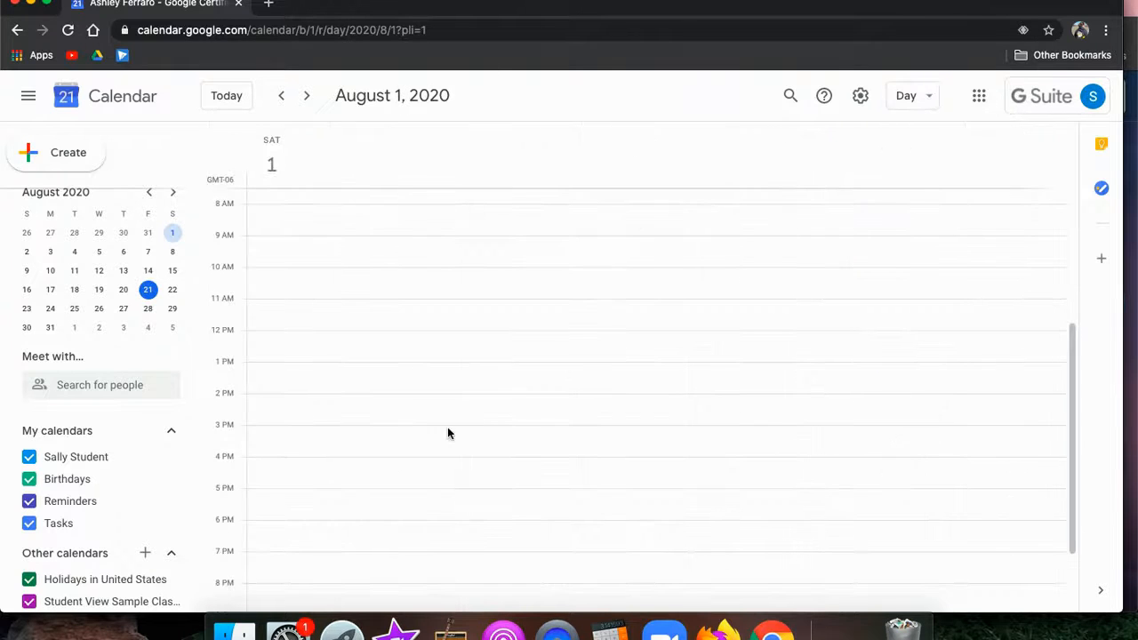
{"action": "left_click", "coordinate": [907, 95]}
{"action": "left_click", "coordinate": [907, 168]}
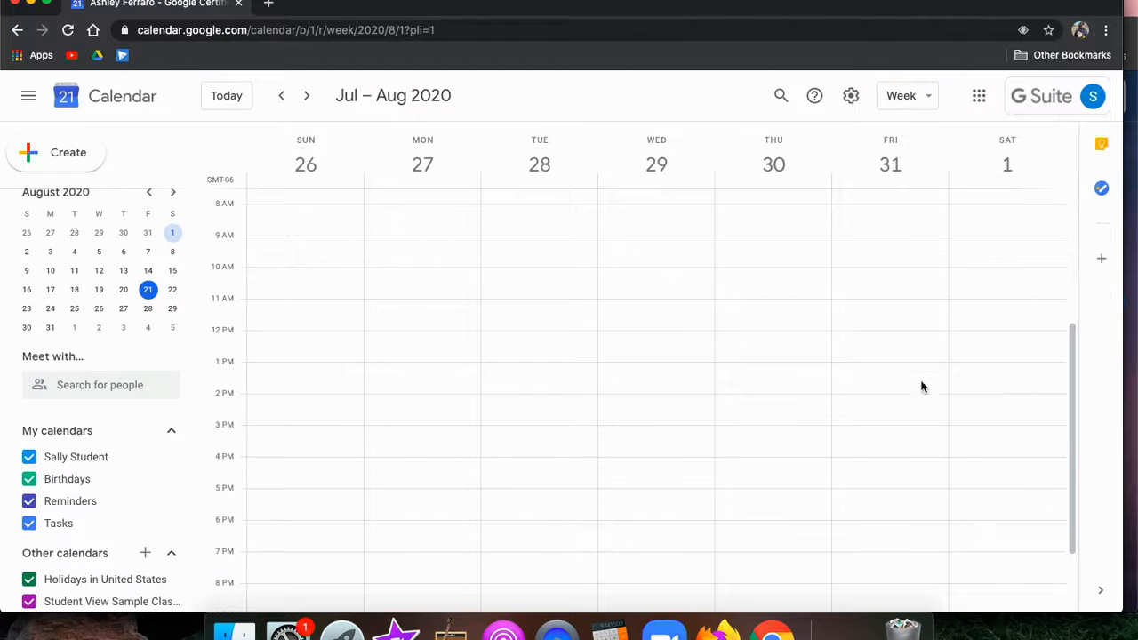
{"action": "left_click", "coordinate": [907, 98]}
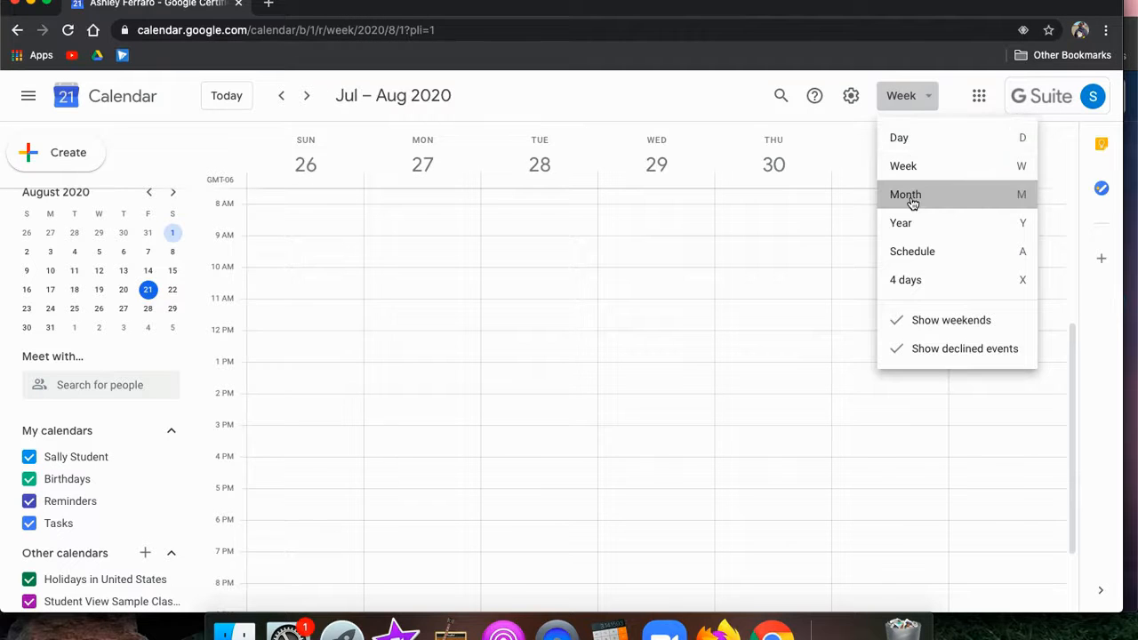
{"action": "left_click", "coordinate": [912, 203]}
Preview the whole of 2020 in year view and switch the calendar back to month view
{"action": "left_click", "coordinate": [918, 105]}
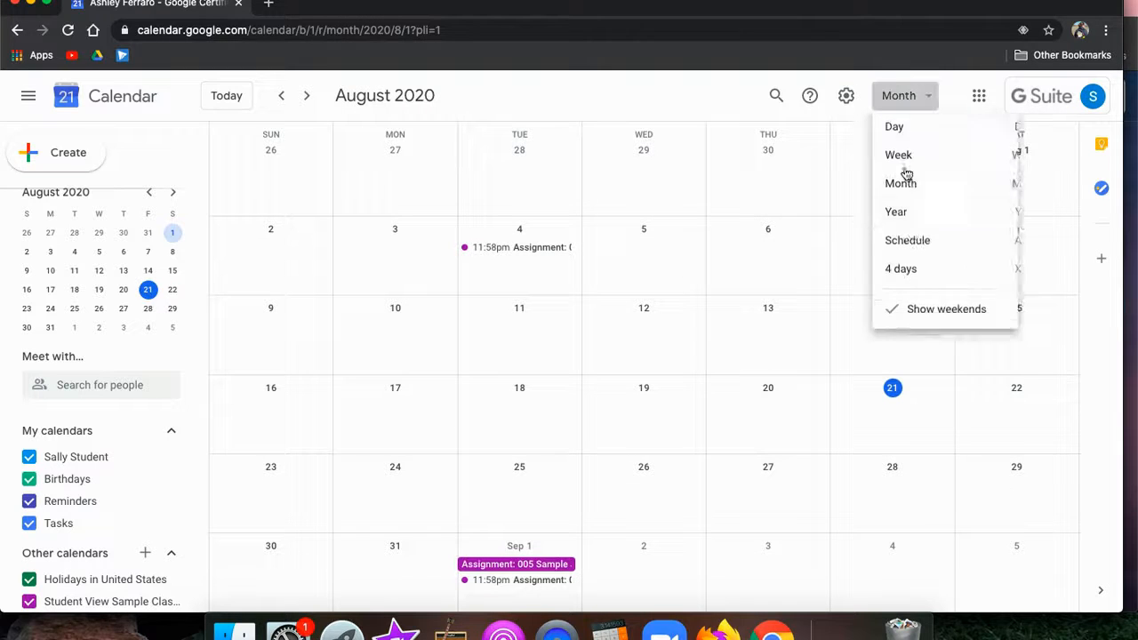
{"action": "left_click", "coordinate": [907, 223]}
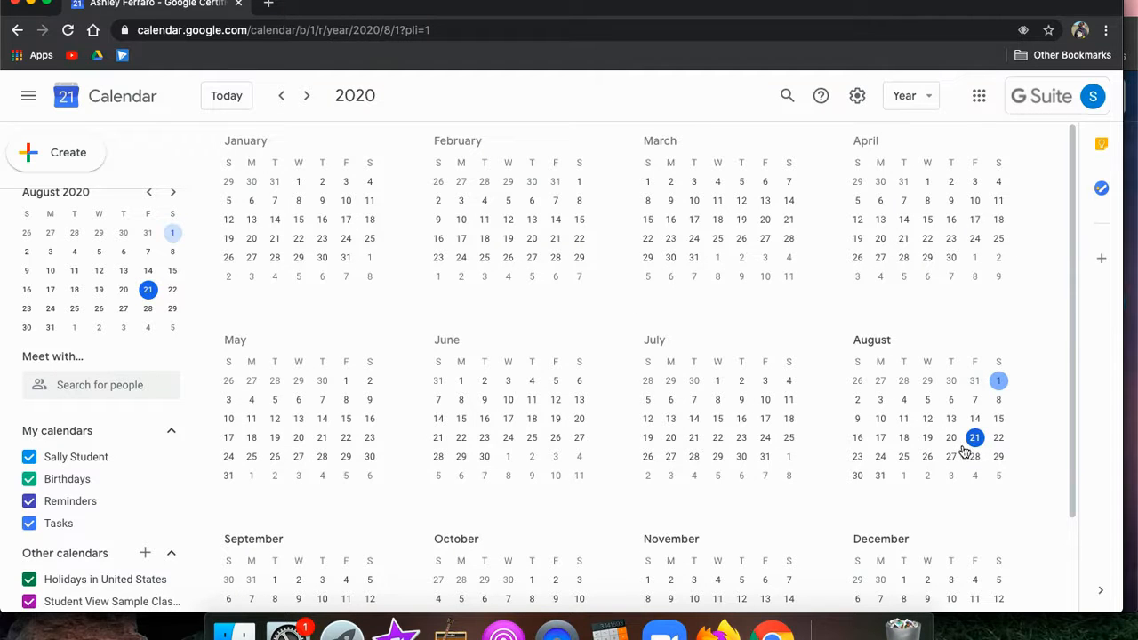
{"action": "left_click", "coordinate": [916, 96]}
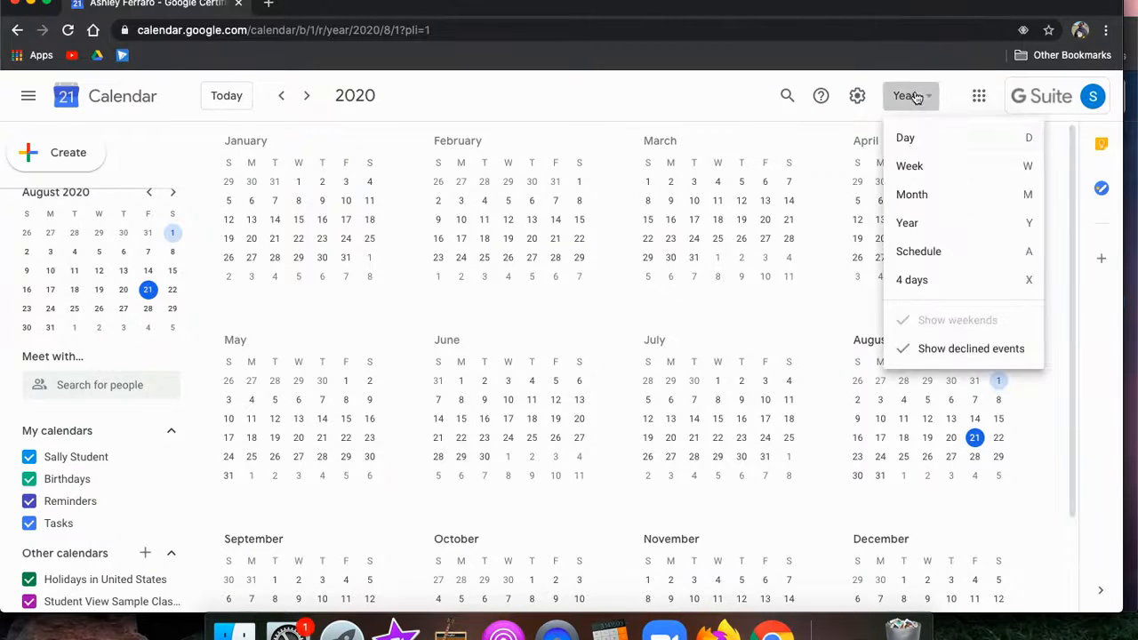
{"action": "left_click", "coordinate": [938, 193]}
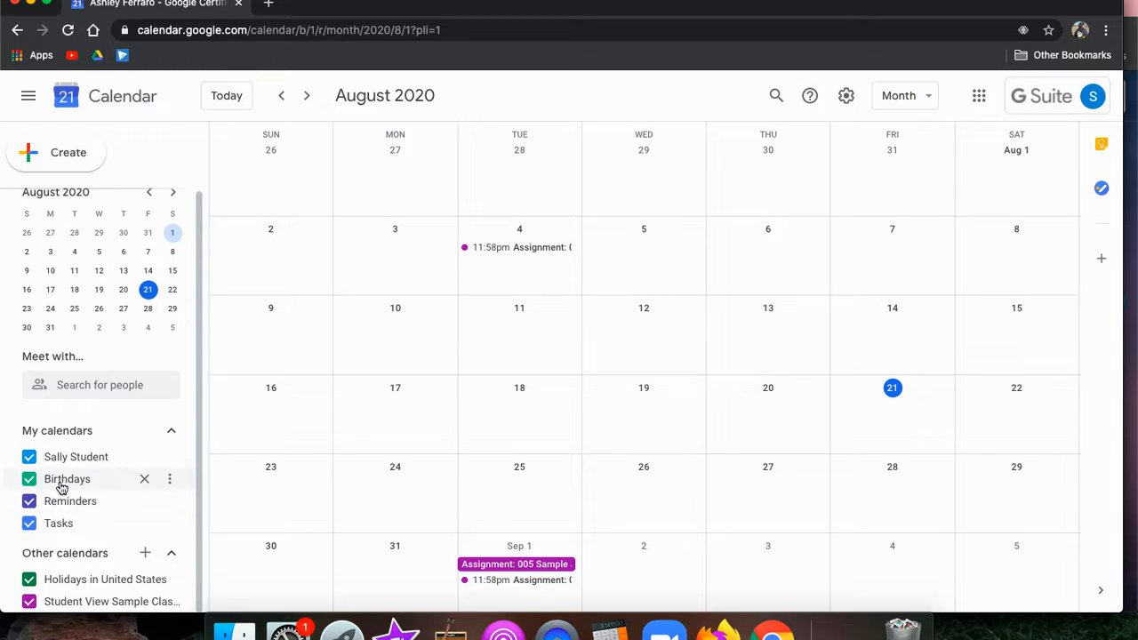
Hide the Birthdays, Reminders and Tasks calendars and show them again
{"action": "left_click", "coordinate": [28, 480]}
{"action": "left_click", "coordinate": [28, 501]}
{"action": "left_click", "coordinate": [28, 524]}
{"action": "left_click", "coordinate": [28, 524]}
{"action": "left_click", "coordinate": [29, 502]}
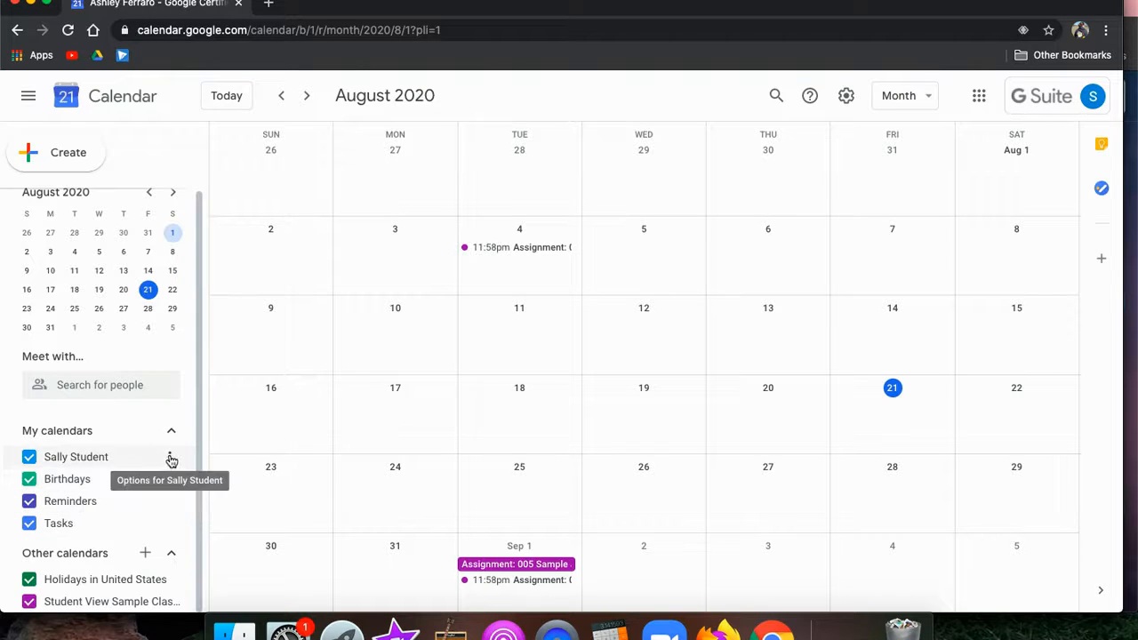
Recolor the student's personal calendar orange, and replace that color with light purple
{"action": "left_click", "coordinate": [169, 458]}
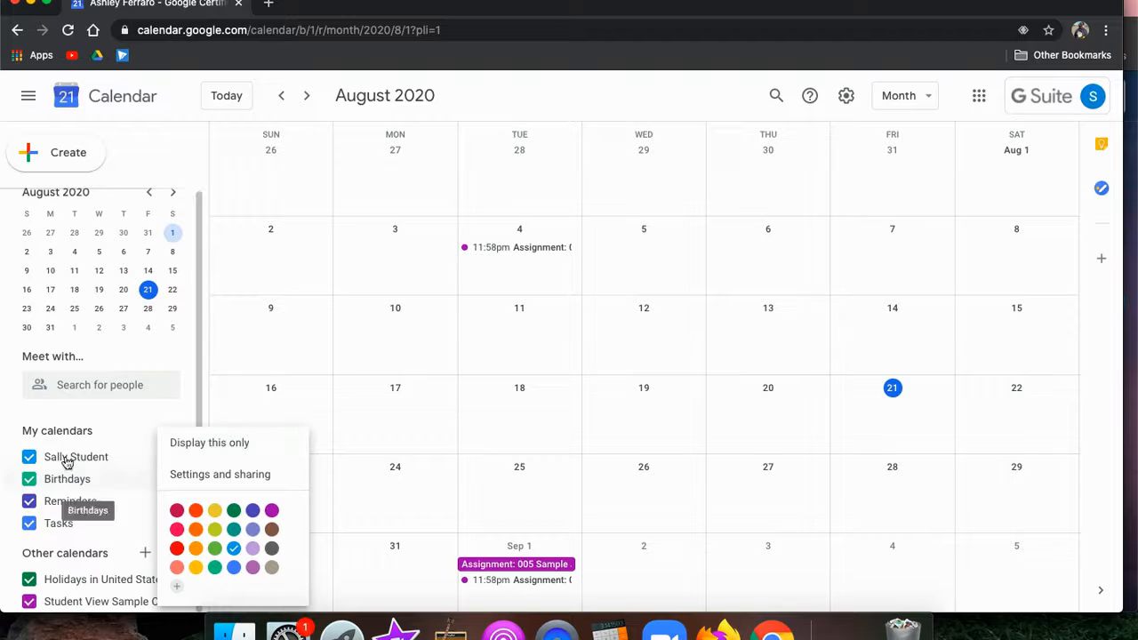
{"action": "left_click", "coordinate": [196, 547]}
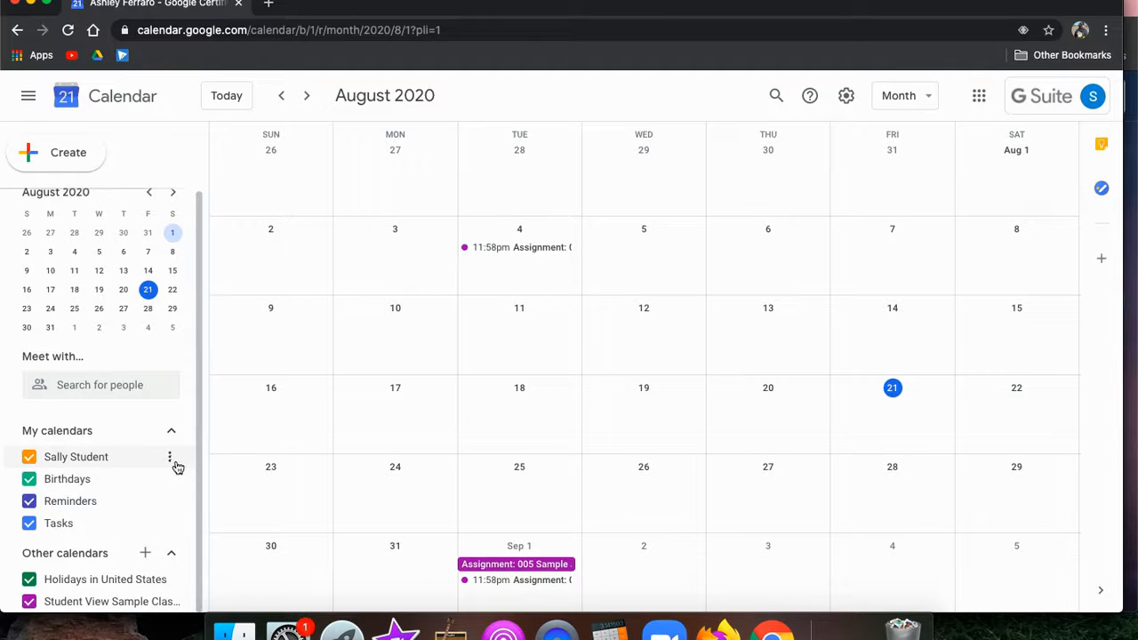
{"action": "left_click", "coordinate": [174, 462]}
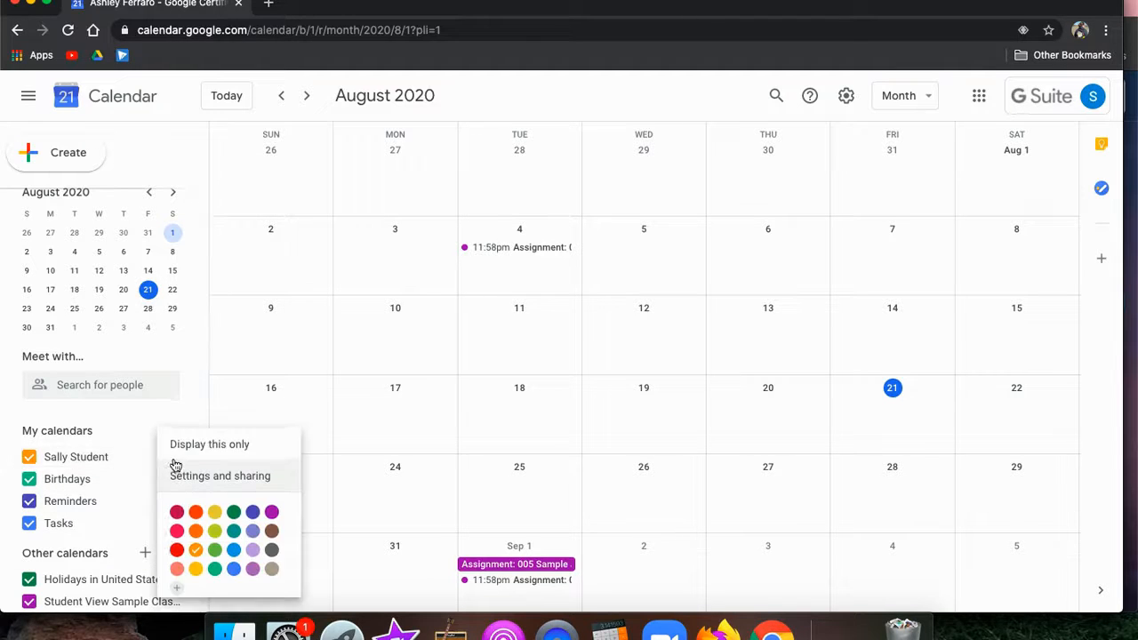
{"action": "left_click", "coordinate": [253, 567]}
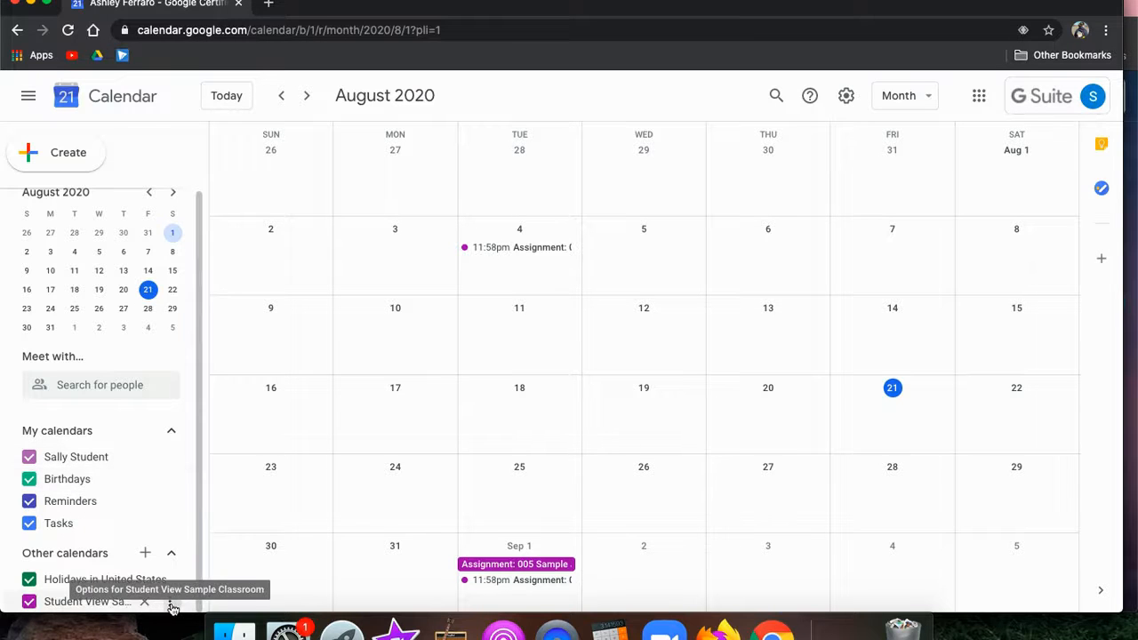
Color the Student View Sample Classroom calendar orange, and hide and reshow the Holidays in United States calendar
{"action": "left_click", "coordinate": [173, 607]}
{"action": "left_click", "coordinate": [194, 534]}
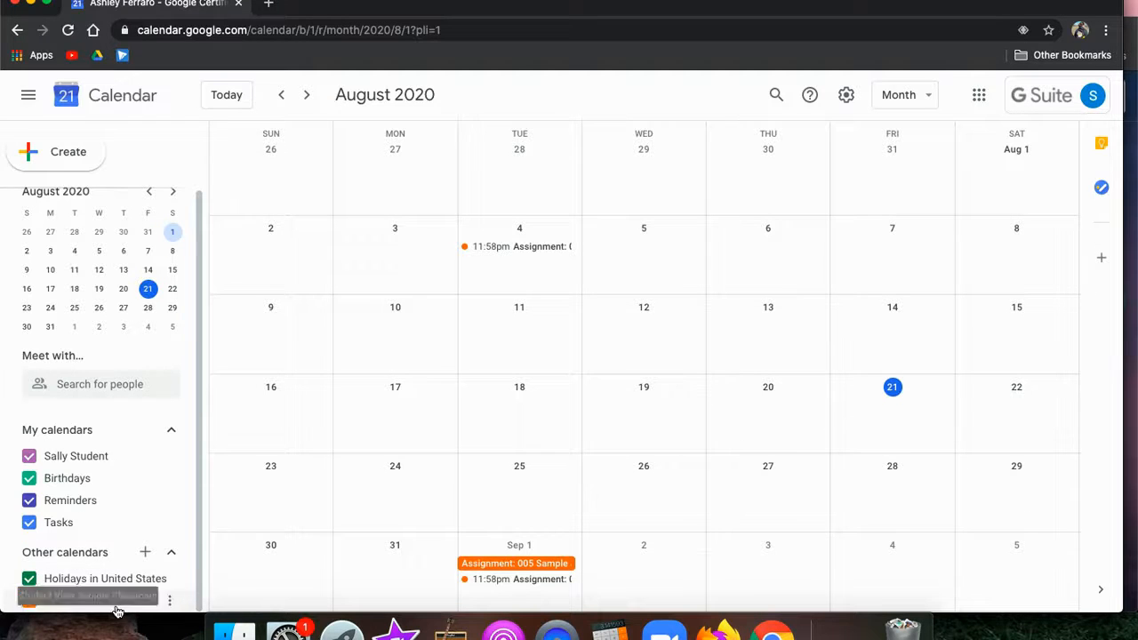
{"action": "left_click", "coordinate": [31, 581]}
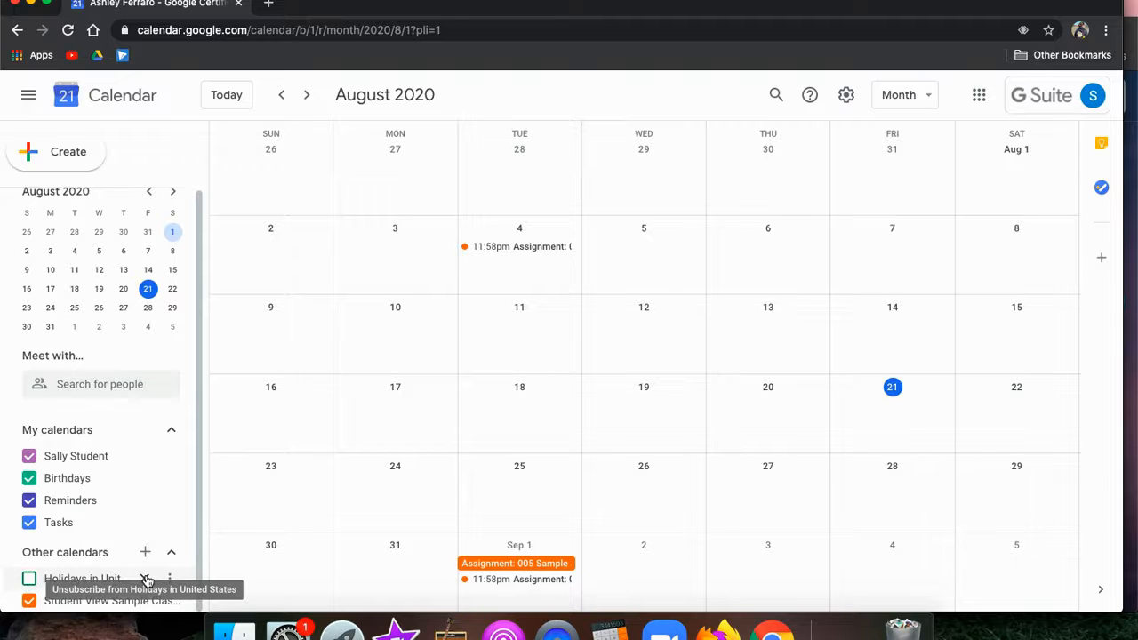
{"action": "left_click", "coordinate": [30, 579]}
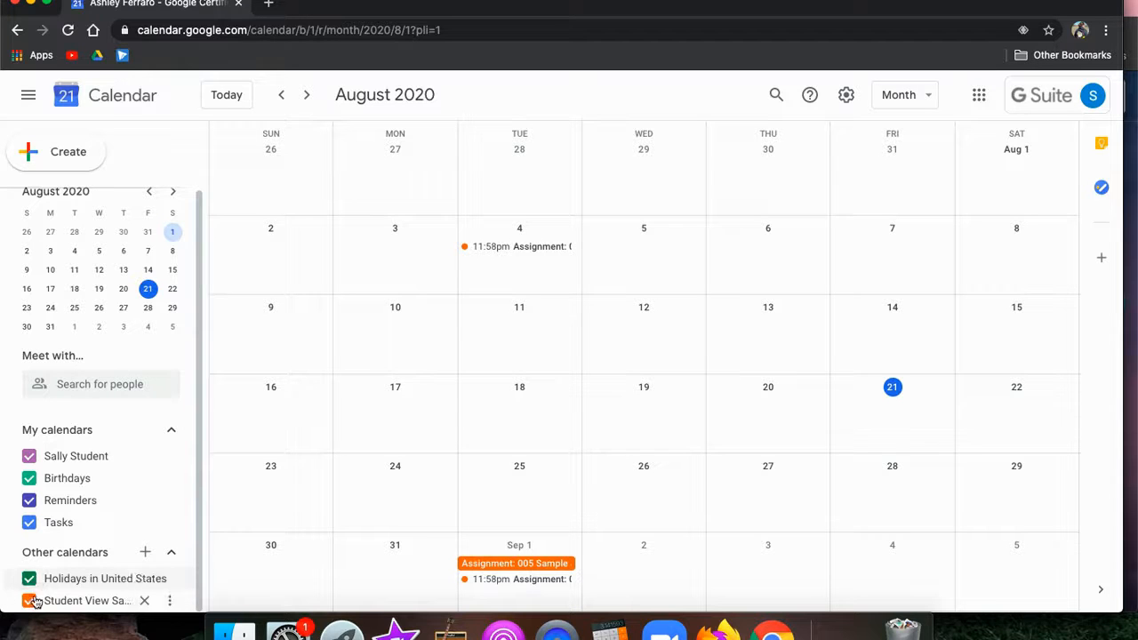
{"action": "left_click", "coordinate": [174, 608]}
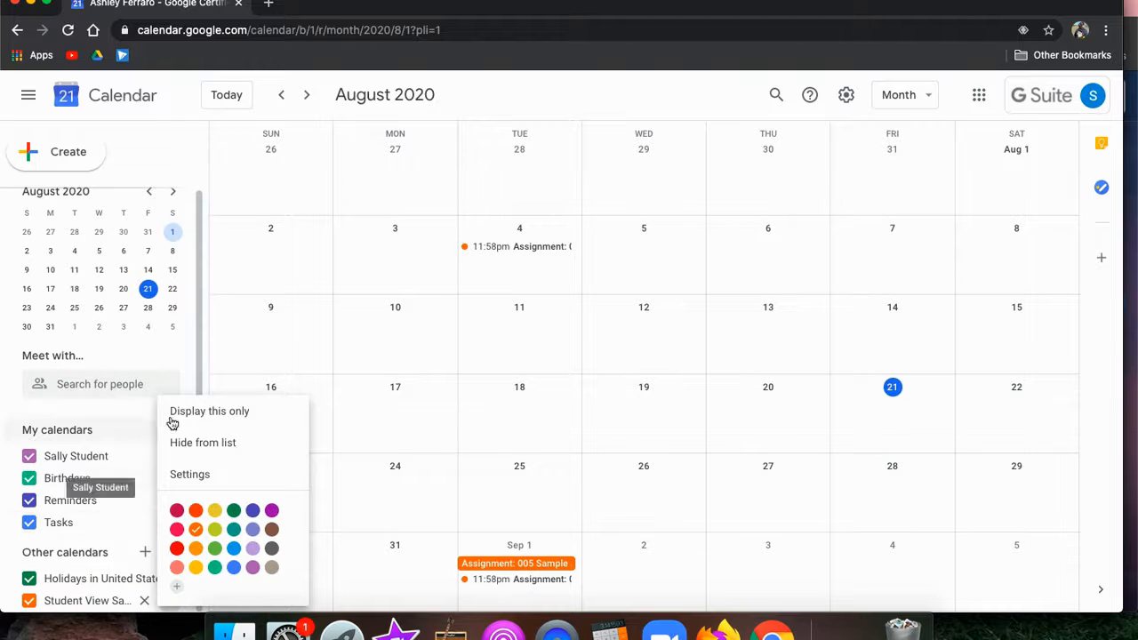
{"action": "left_click", "coordinate": [311, 355]}
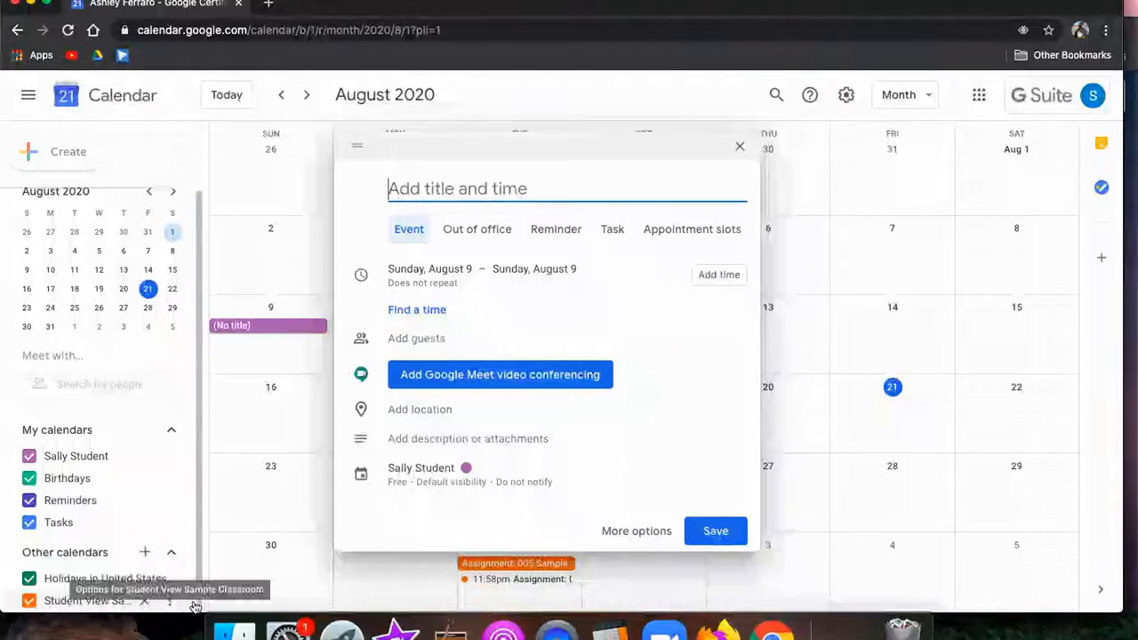
{"action": "left_click", "coordinate": [174, 608]}
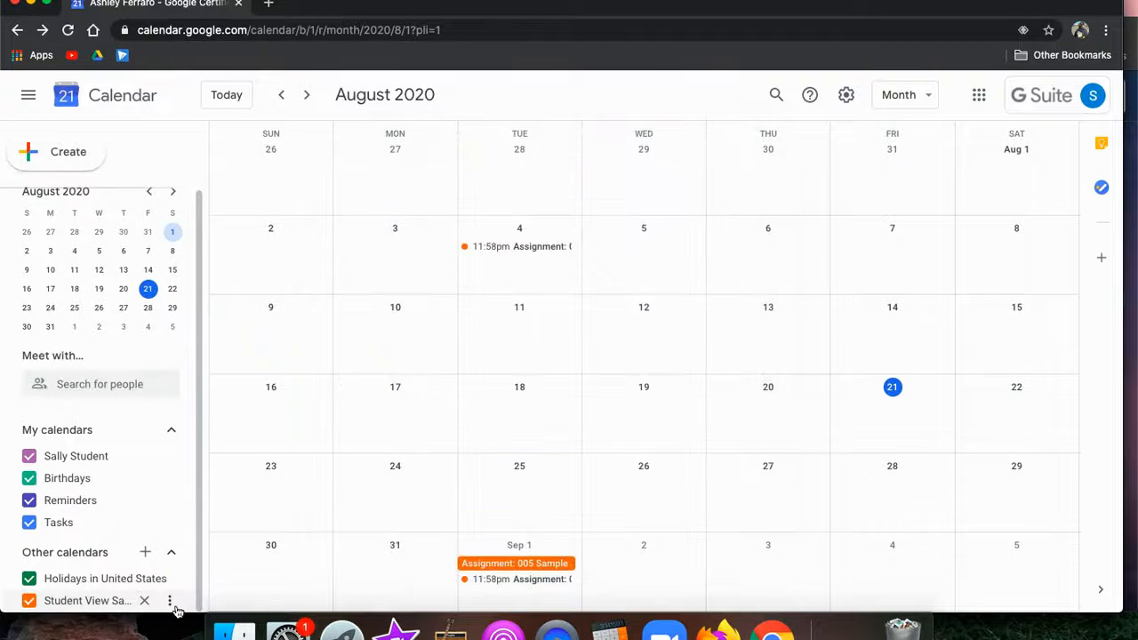
Open the Student View Sample Classroom calendar's settings and review its permissions, notification, integration and removal options
{"action": "left_click", "coordinate": [171, 605]}
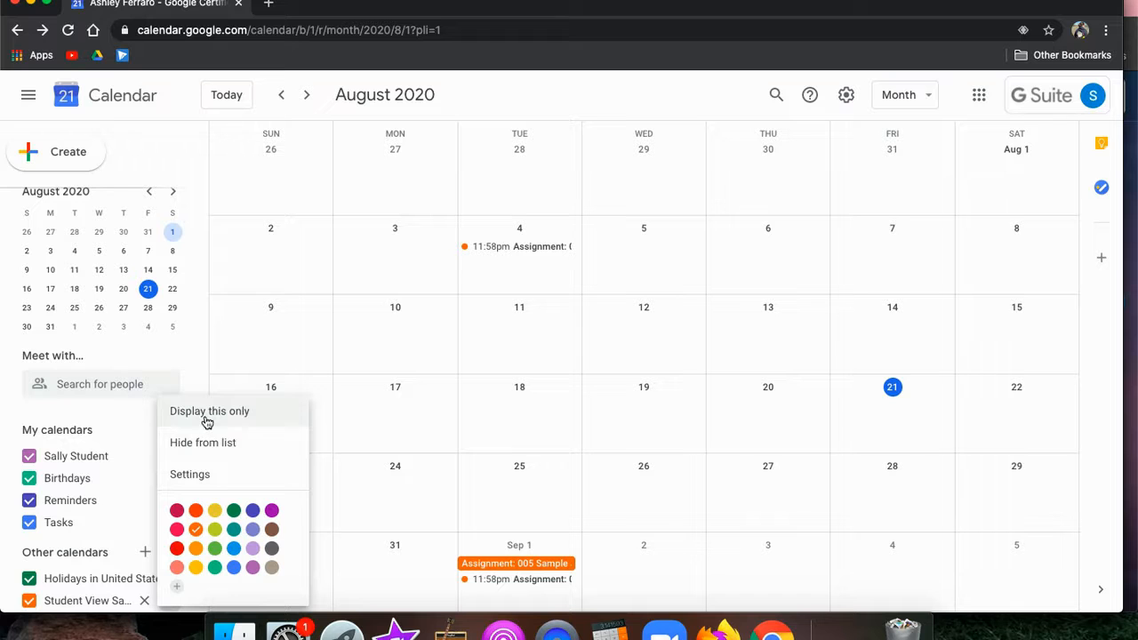
{"action": "left_click", "coordinate": [216, 480]}
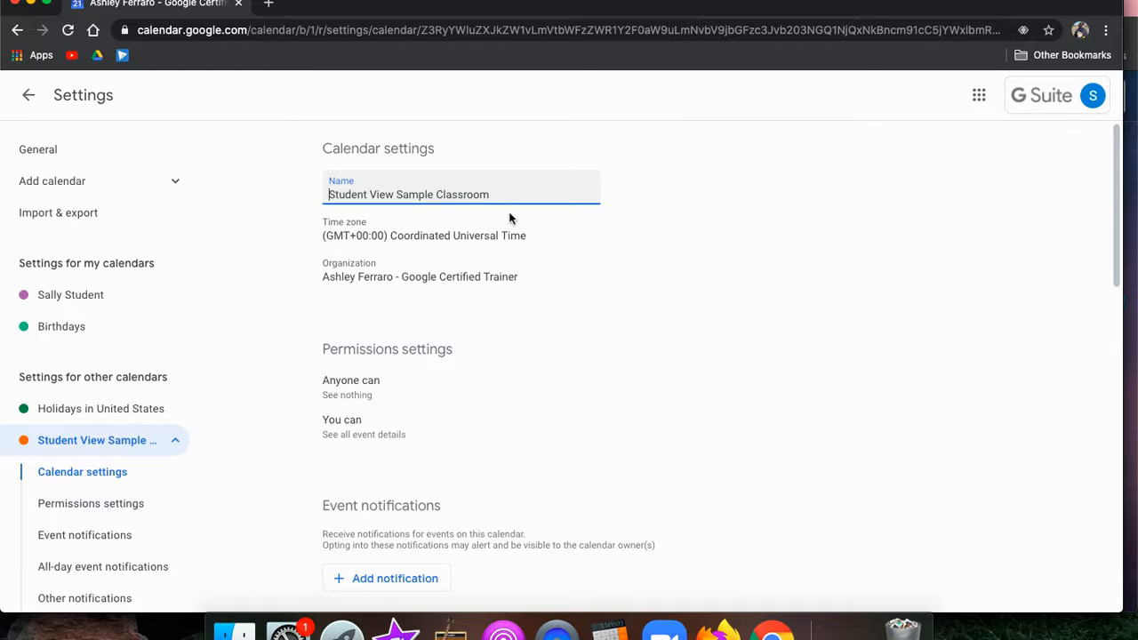
{"action": "scroll", "coordinate": [509, 386], "scroll_direction": "down", "scroll_amount": 3}
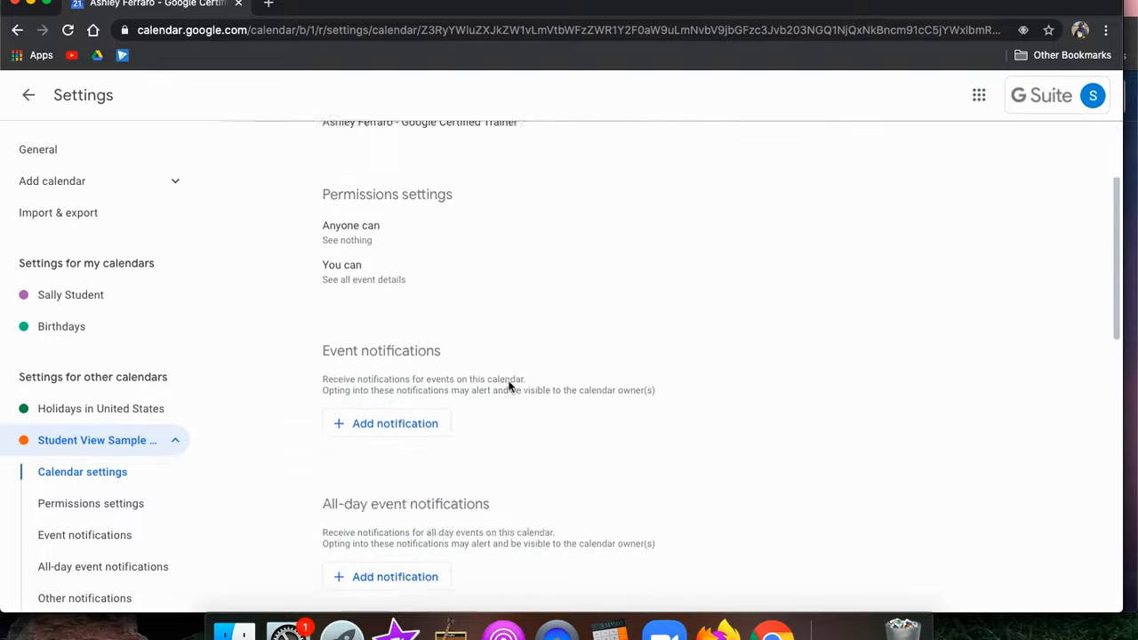
{"action": "scroll", "coordinate": [509, 386], "scroll_direction": "down", "scroll_amount": 4}
{"action": "scroll", "coordinate": [427, 193], "scroll_direction": "up", "scroll_amount": 4}
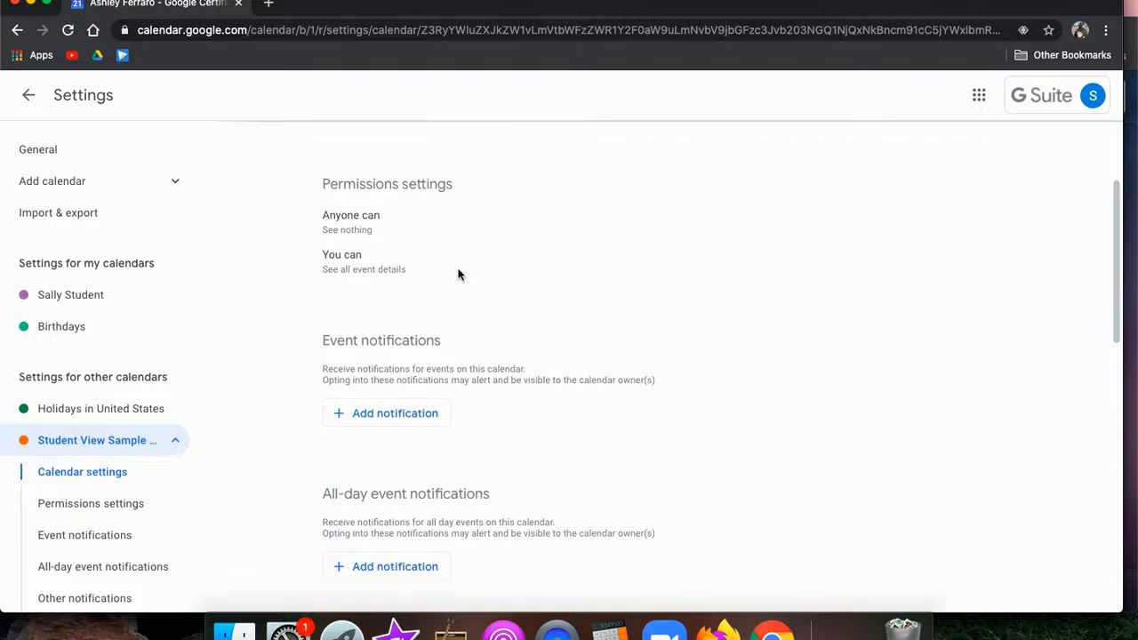
{"action": "scroll", "coordinate": [458, 274], "scroll_direction": "down", "scroll_amount": 12}
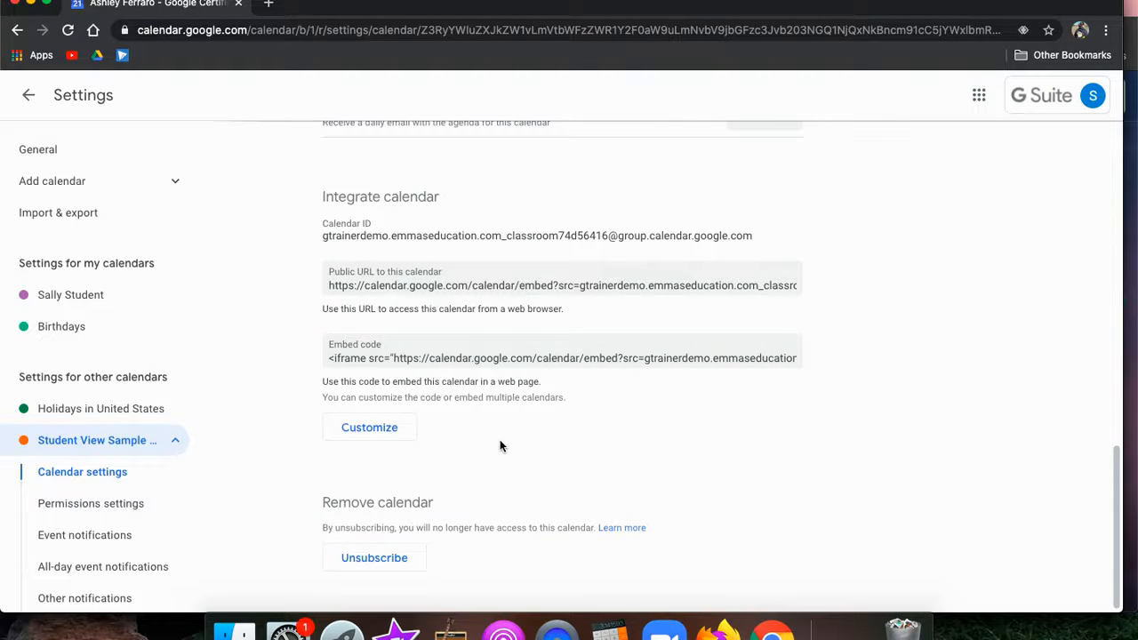
{"action": "scroll", "coordinate": [460, 340], "scroll_direction": "up", "scroll_amount": 10}
{"action": "scroll", "coordinate": [460, 343], "scroll_direction": "down", "scroll_amount": 10}
{"action": "scroll", "coordinate": [312, 372], "scroll_direction": "up", "scroll_amount": 15}
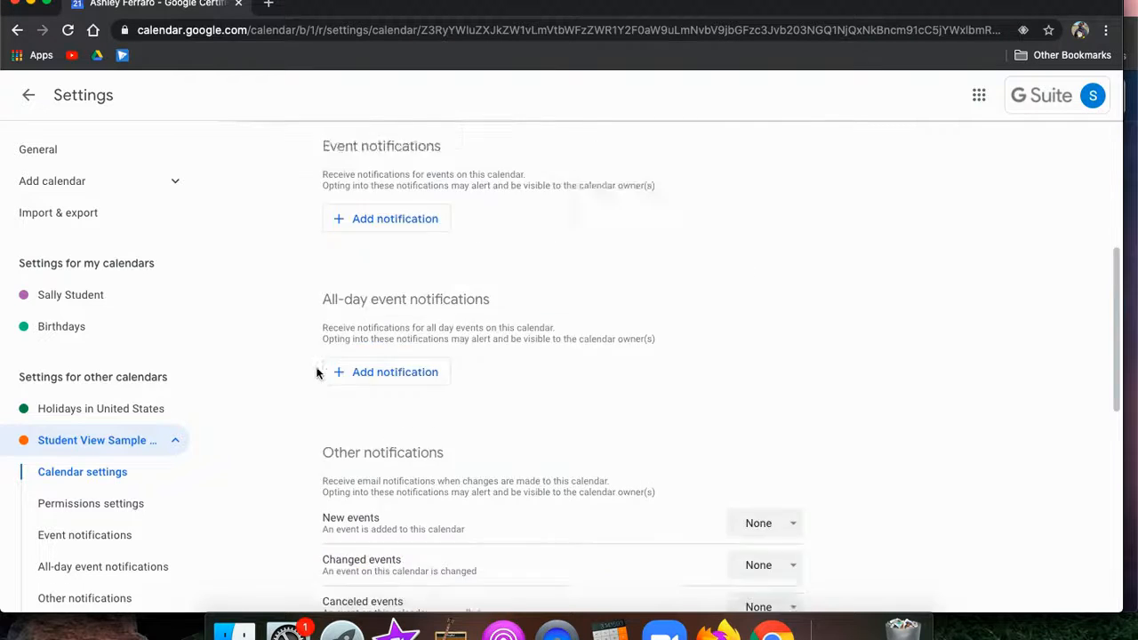
Open the student's personal calendar settings, return to the month view, and reopen them through that calendar's own options
{"action": "left_click", "coordinate": [88, 296]}
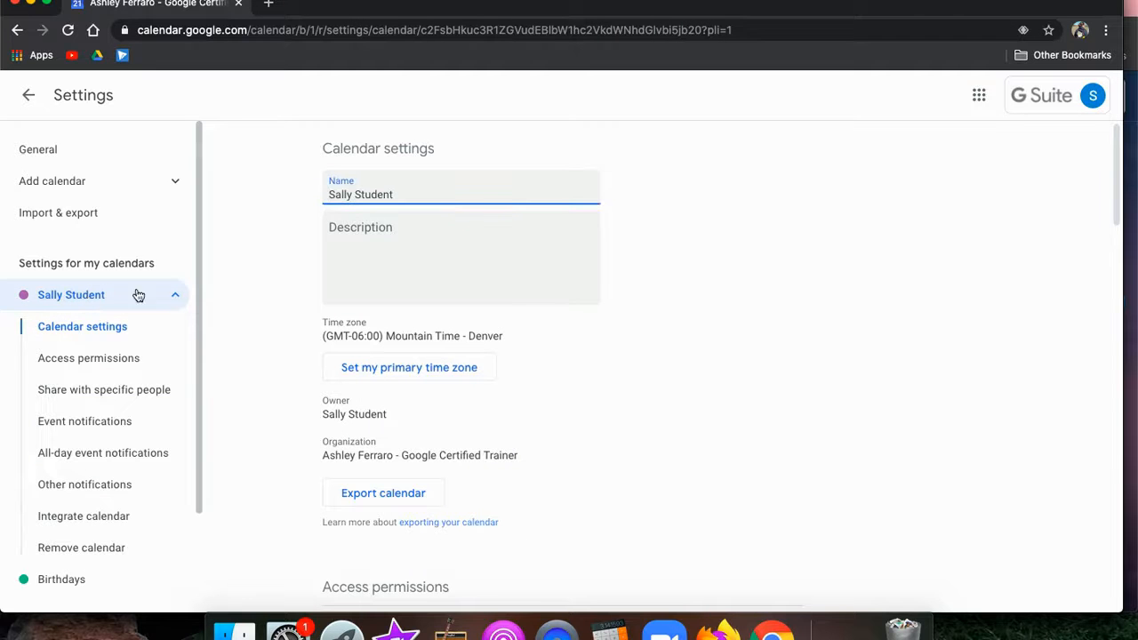
{"action": "left_click", "coordinate": [28, 95]}
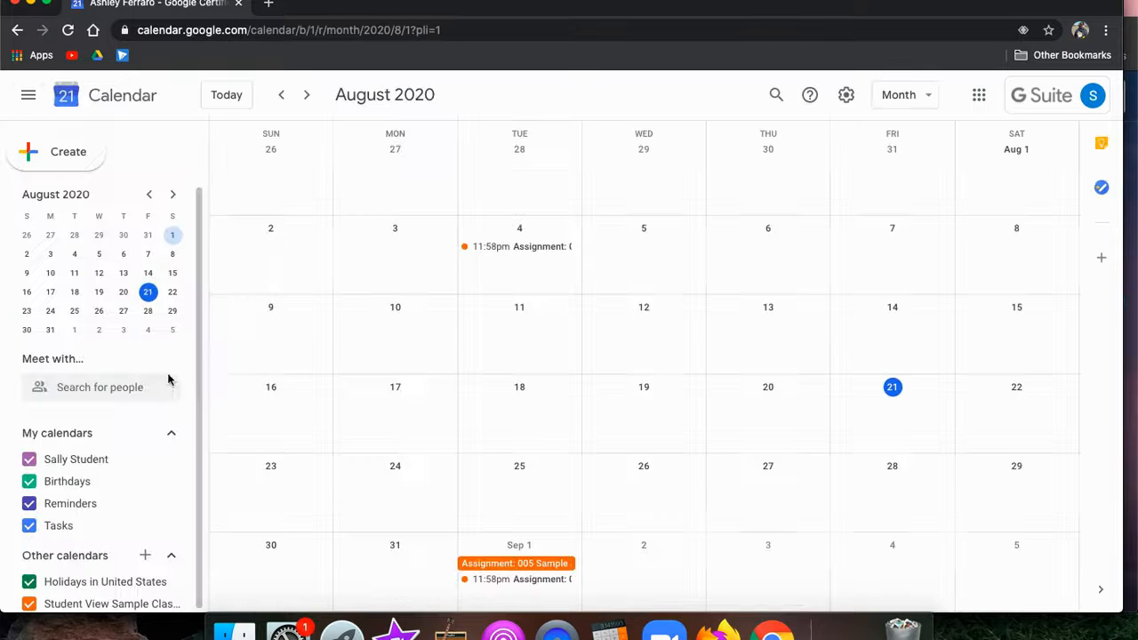
{"action": "left_click", "coordinate": [170, 459]}
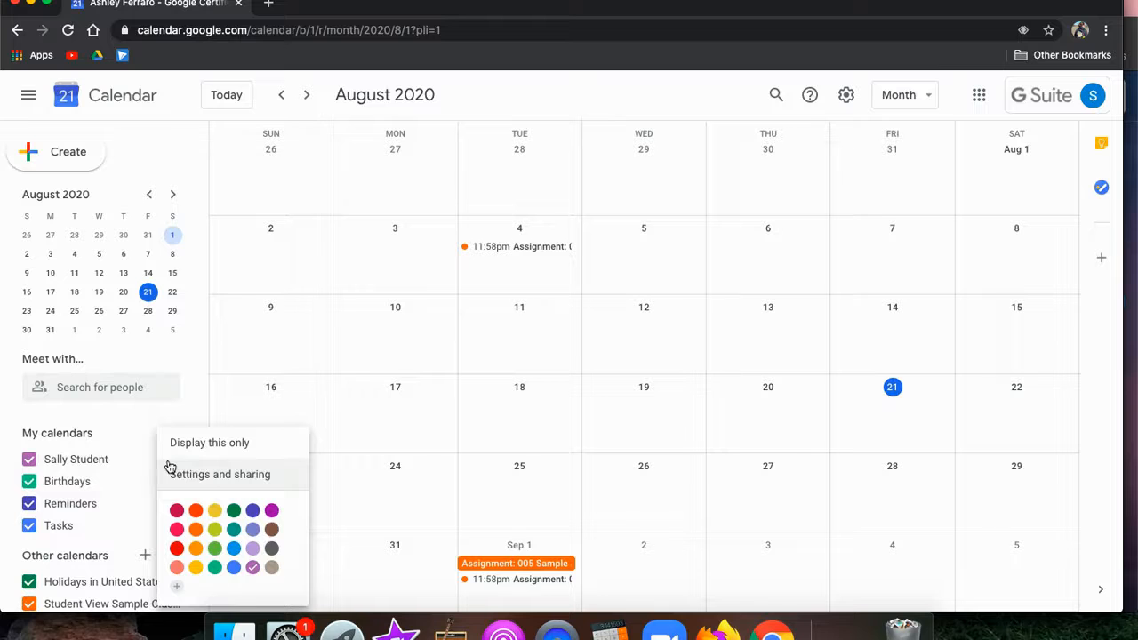
{"action": "left_click", "coordinate": [228, 485]}
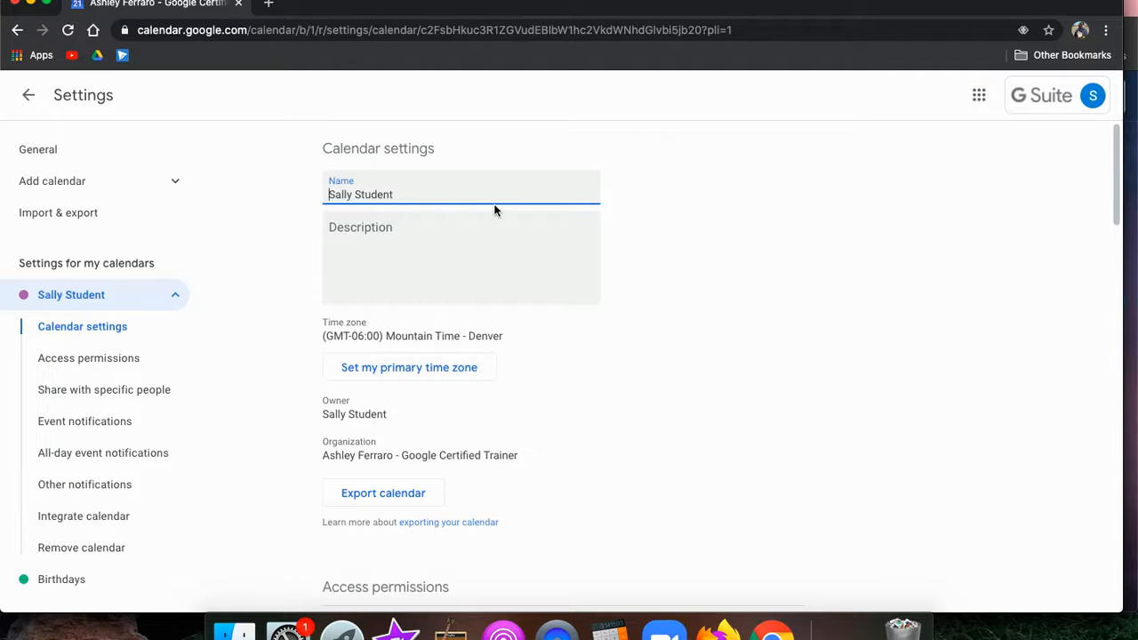
Review the personal calendar's general settings, access permissions and sharing with specific people, and return to the month view
{"action": "scroll", "coordinate": [495, 210], "scroll_direction": "down", "scroll_amount": 2}
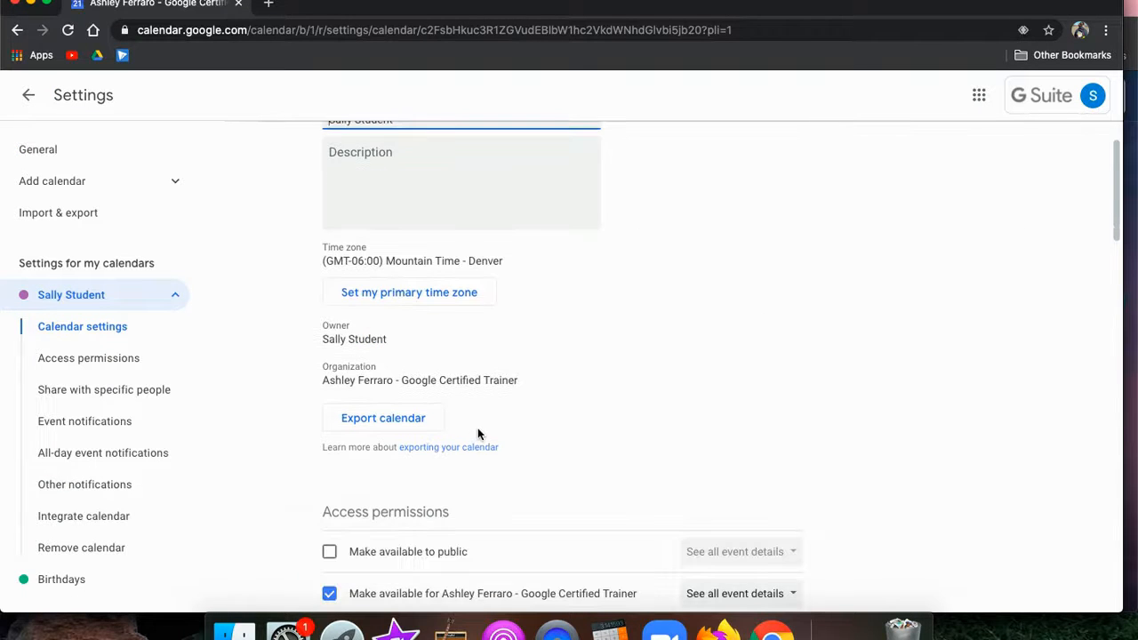
{"action": "scroll", "coordinate": [500, 449], "scroll_direction": "down", "scroll_amount": 3}
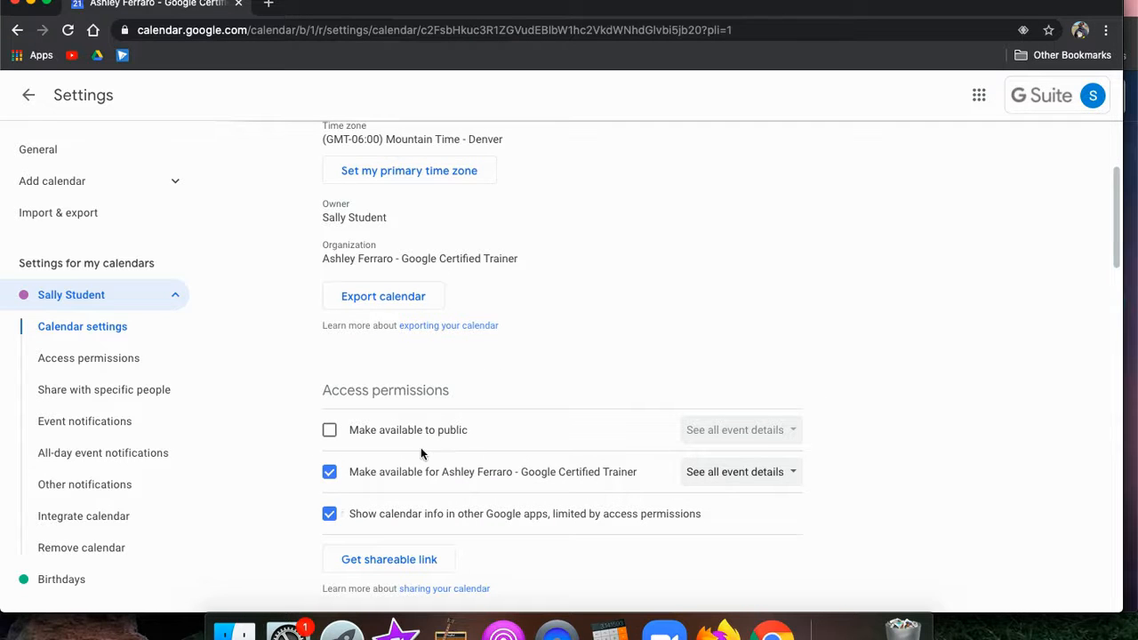
{"action": "scroll", "coordinate": [516, 439], "scroll_direction": "up", "scroll_amount": 3}
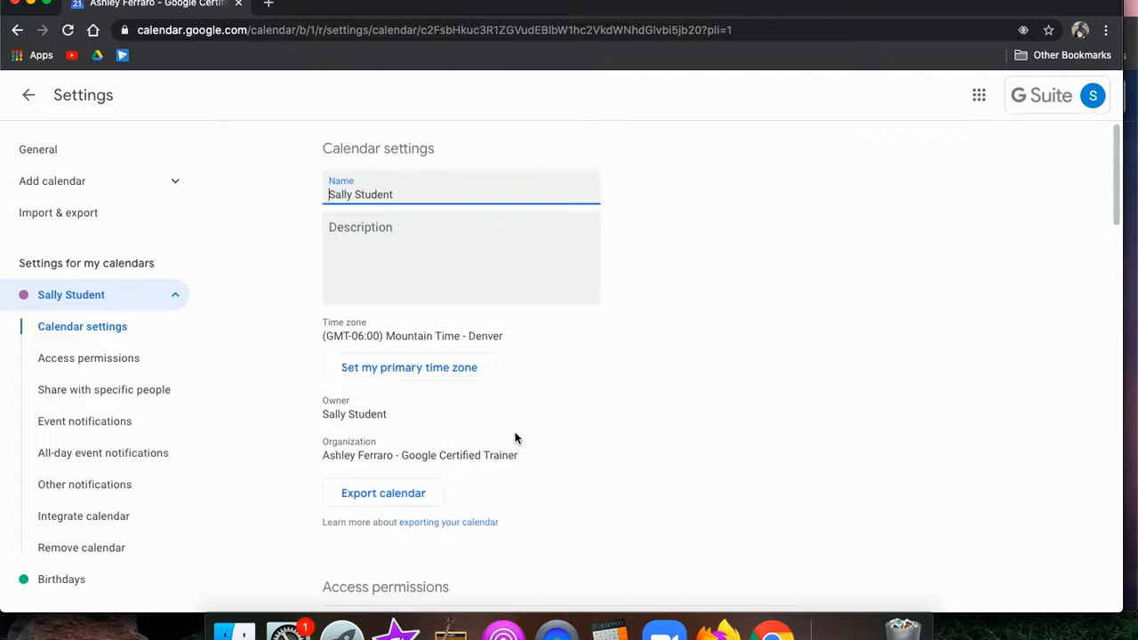
{"action": "scroll", "coordinate": [437, 370], "scroll_direction": "down", "scroll_amount": 4}
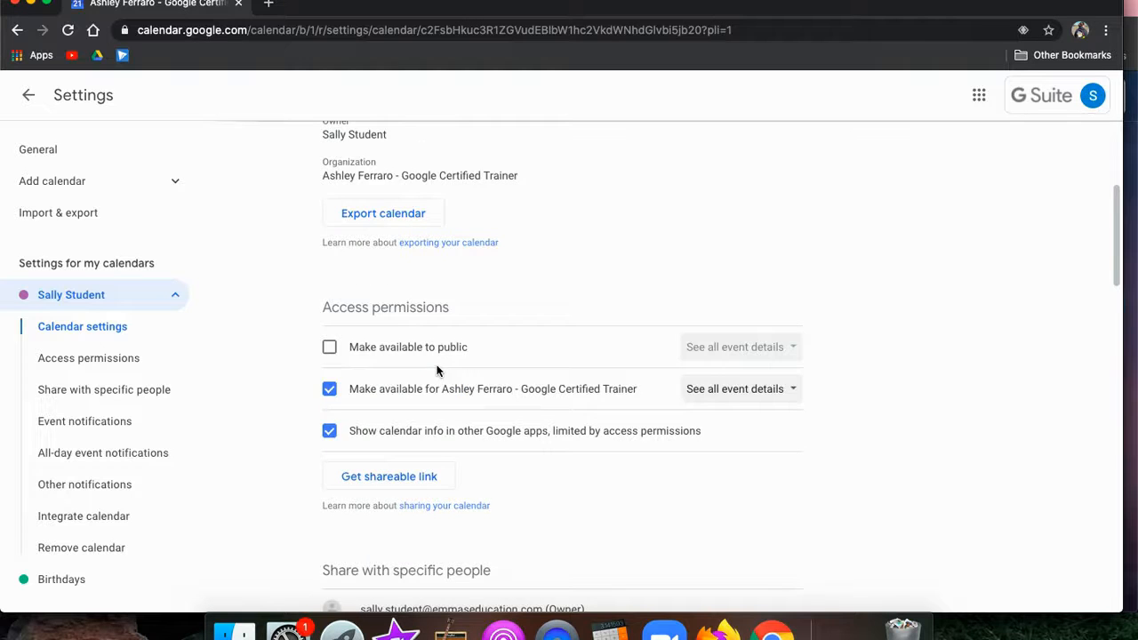
{"action": "scroll", "coordinate": [436, 370], "scroll_direction": "down", "scroll_amount": 3}
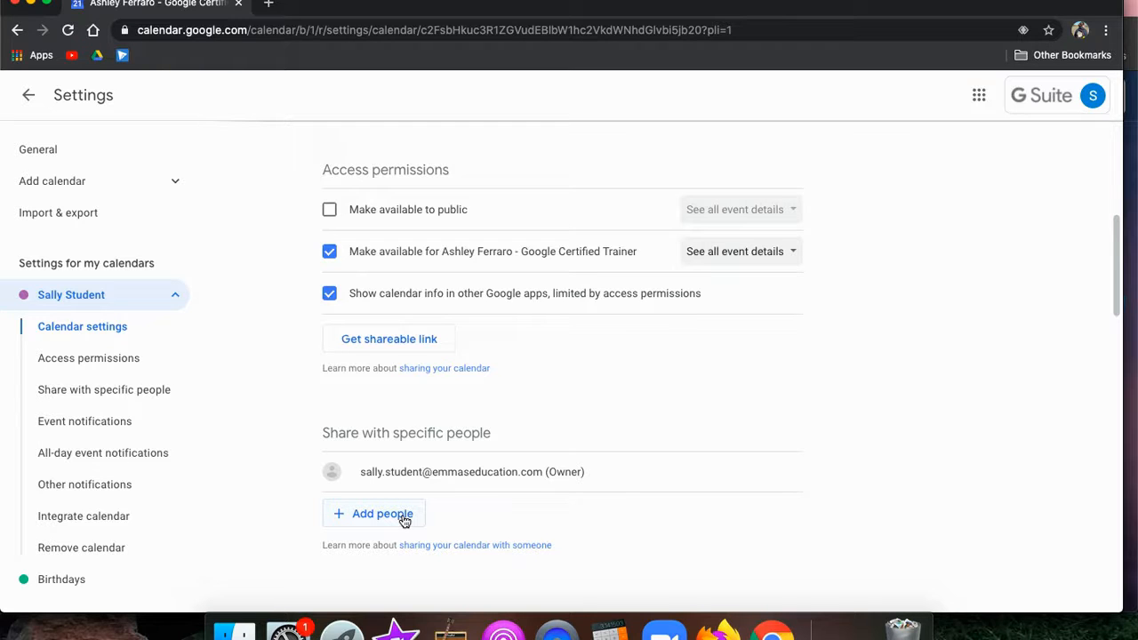
{"action": "left_click", "coordinate": [28, 95]}
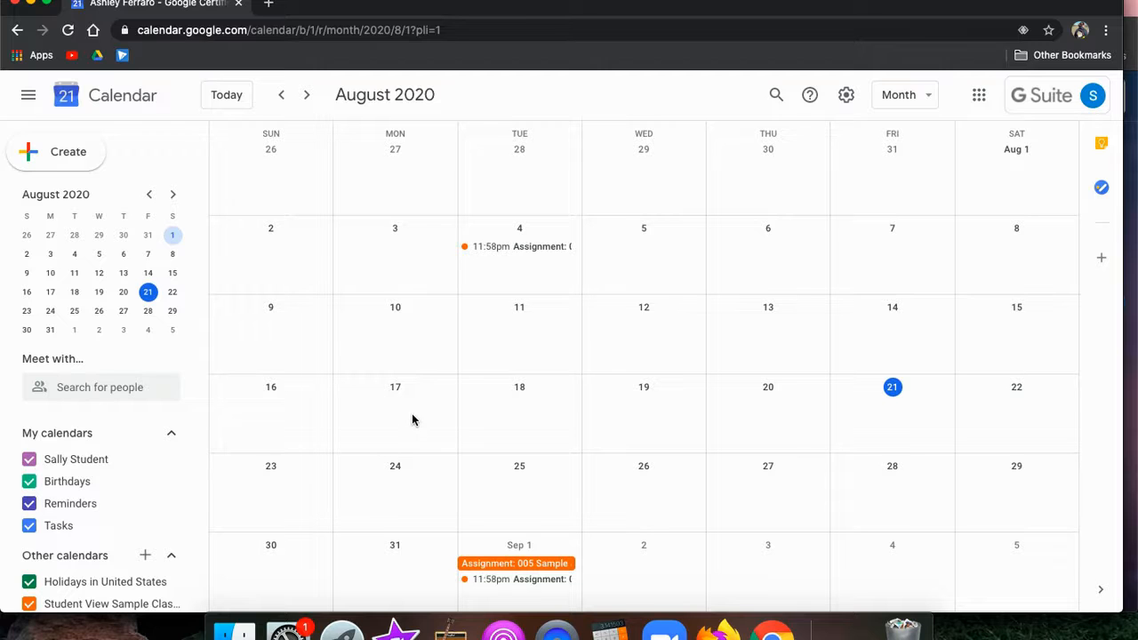
Start a detailed new event on August 24, 2020 and title it Cross Country Practice
{"action": "left_click", "coordinate": [394, 503]}
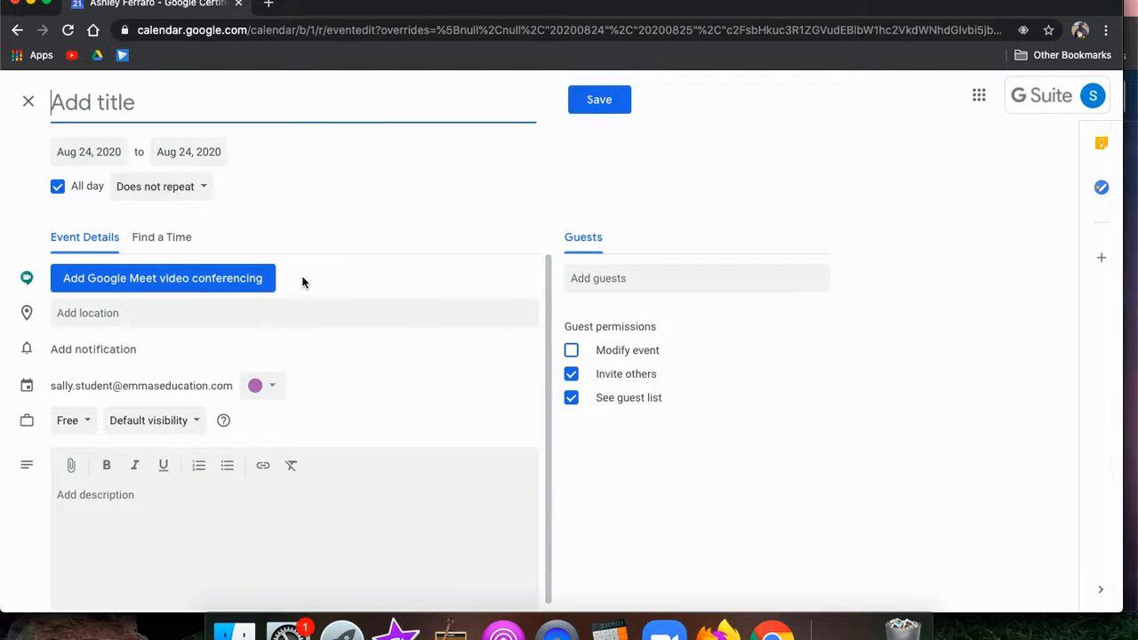
{"action": "type", "text": "a"}
{"action": "key", "text": "BackSpace"}
{"action": "type", "text": "Cros"}
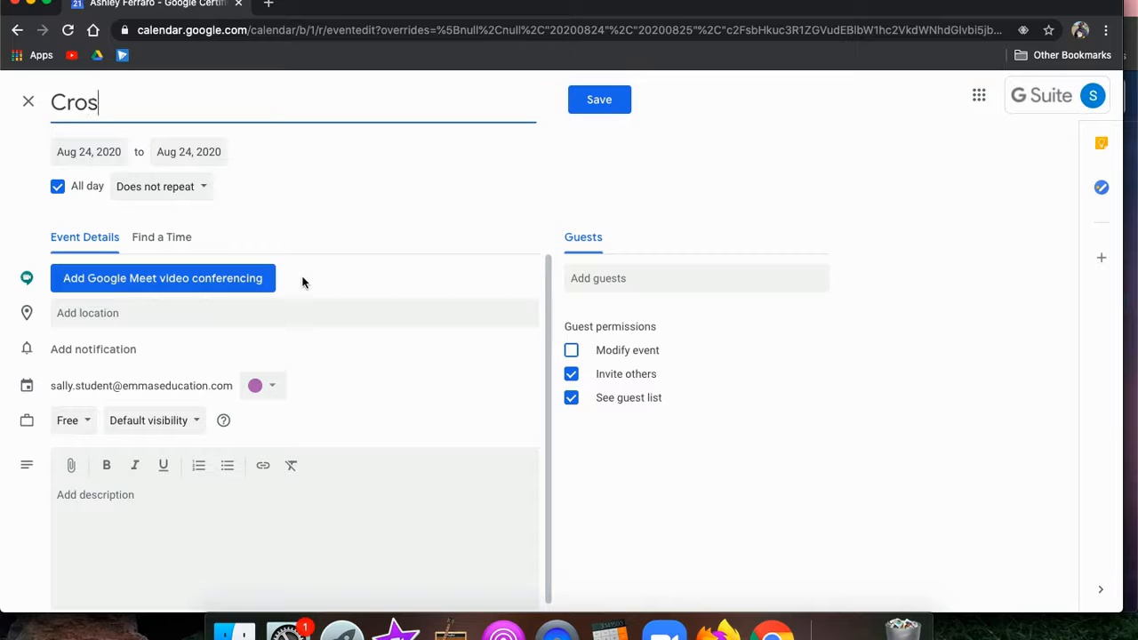
{"action": "type", "text": "s Crounty"}
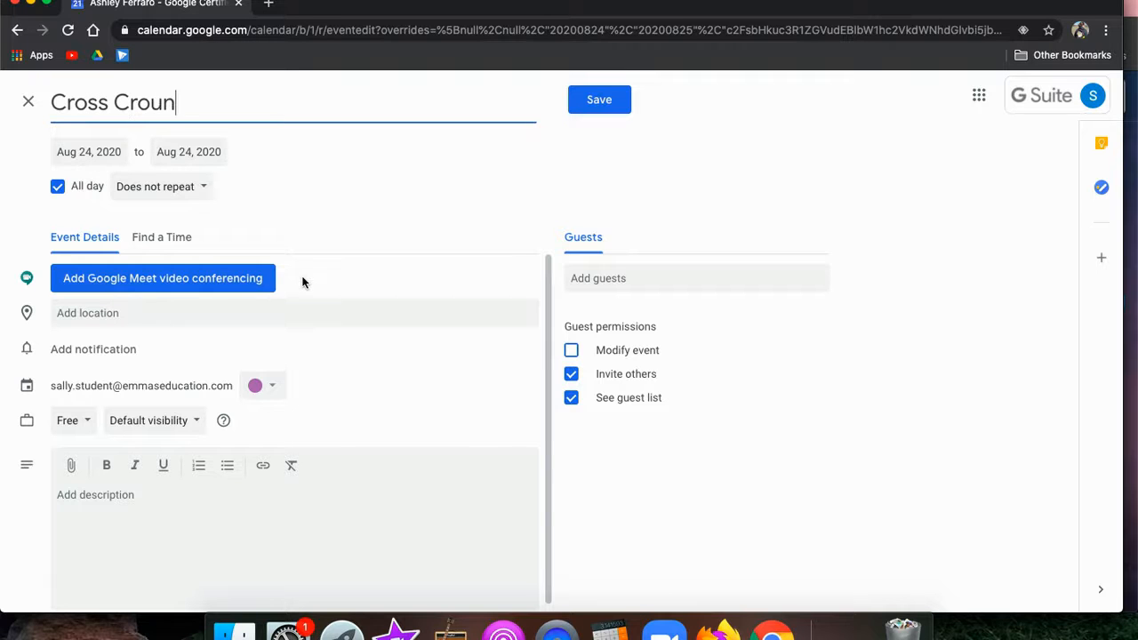
{"action": "key", "text": "BackSpace"}
{"action": "key", "text": "BackSpace"}
{"action": "key", "text": "BackSpace"}
{"action": "key", "text": "BackSpace"}
{"action": "key", "text": "BackSpace"}
{"action": "key", "text": "BackSpace"}
{"action": "type", "text": "ountry Practice"}
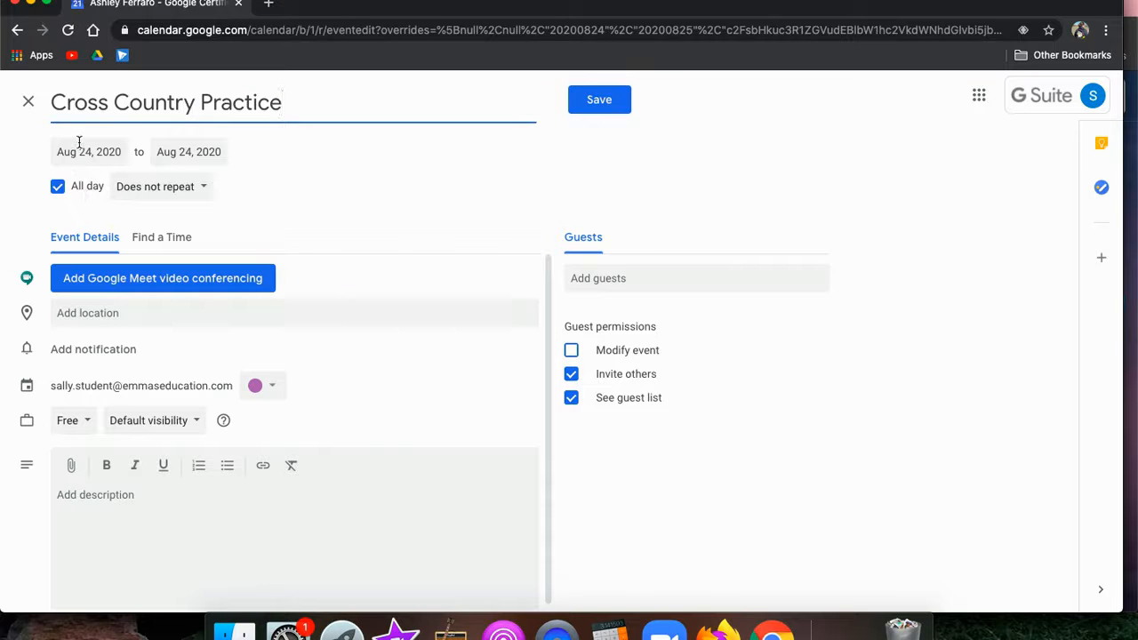
Make the event timed instead of all-day, running from 3:00pm to 4:30pm
{"action": "left_click", "coordinate": [58, 187]}
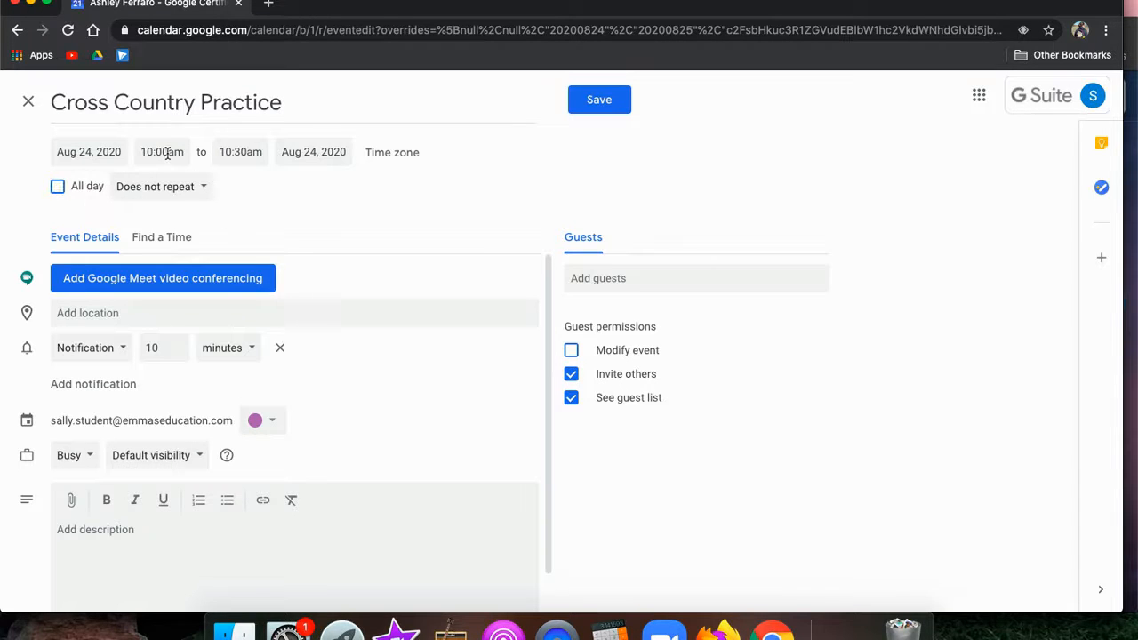
{"action": "left_click", "coordinate": [167, 153]}
{"action": "scroll", "coordinate": [183, 284], "scroll_direction": "down", "scroll_amount": 5}
{"action": "scroll", "coordinate": [182, 284], "scroll_direction": "down", "scroll_amount": 2}
{"action": "scroll", "coordinate": [182, 284], "scroll_direction": "down", "scroll_amount": 1}
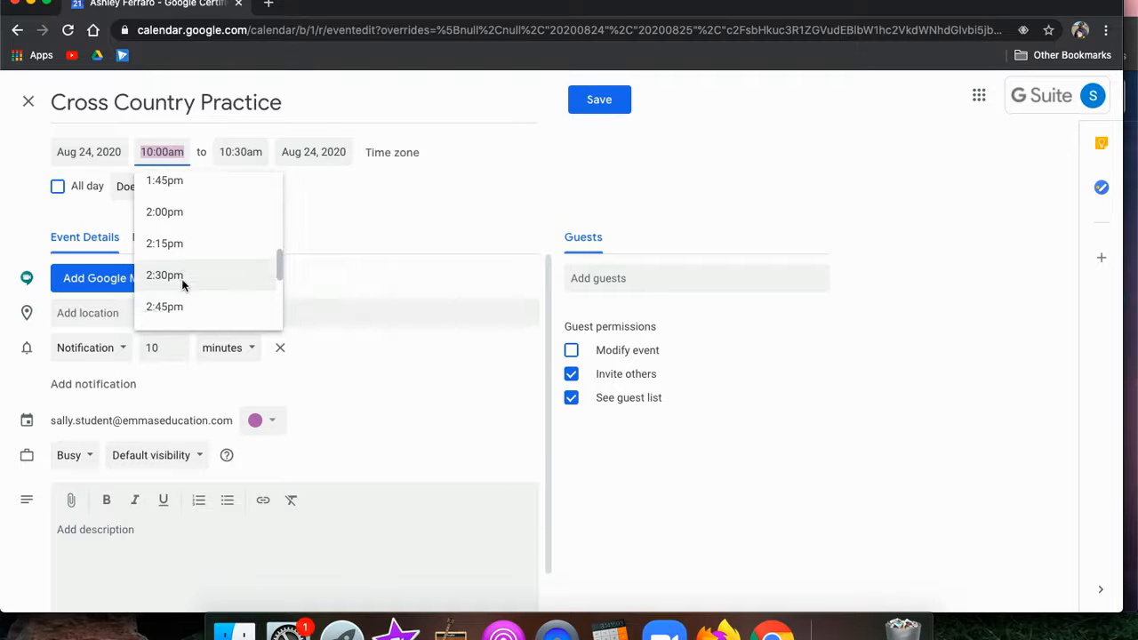
{"action": "scroll", "coordinate": [182, 283], "scroll_direction": "down", "scroll_amount": 1}
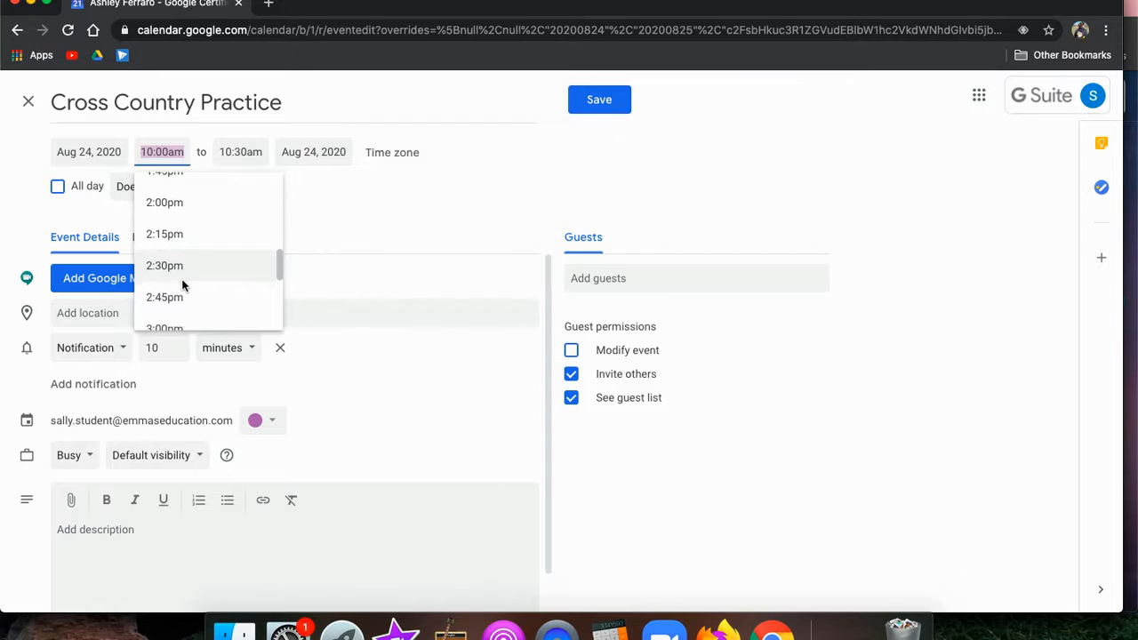
{"action": "scroll", "coordinate": [280, 261], "scroll_direction": "down", "scroll_amount": 2}
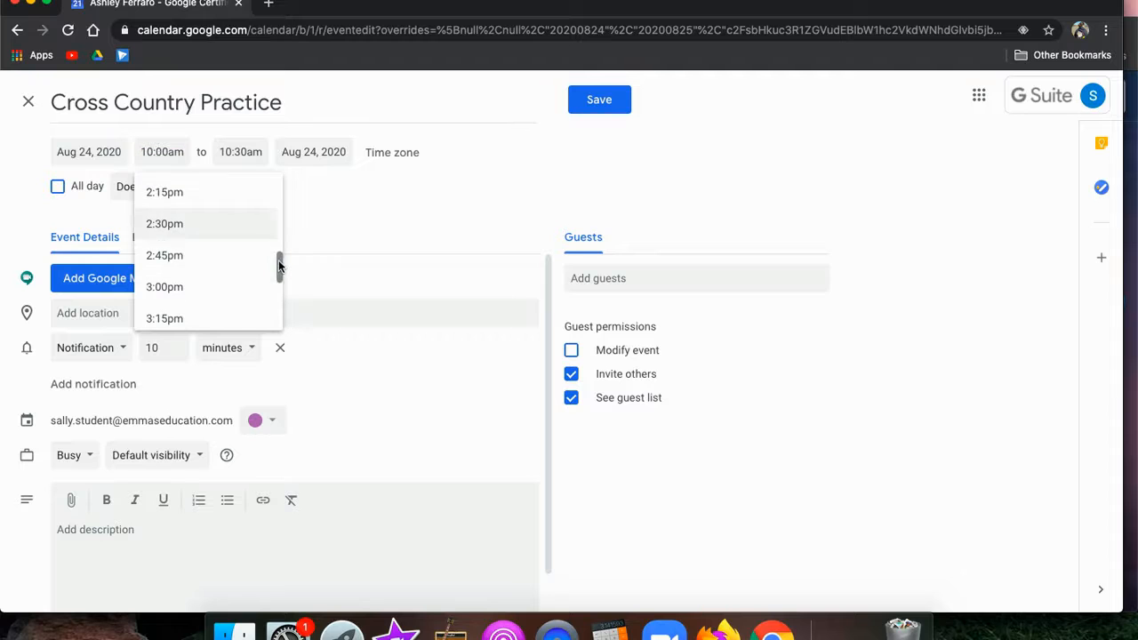
{"action": "left_click", "coordinate": [181, 285]}
{"action": "left_click", "coordinate": [233, 153]}
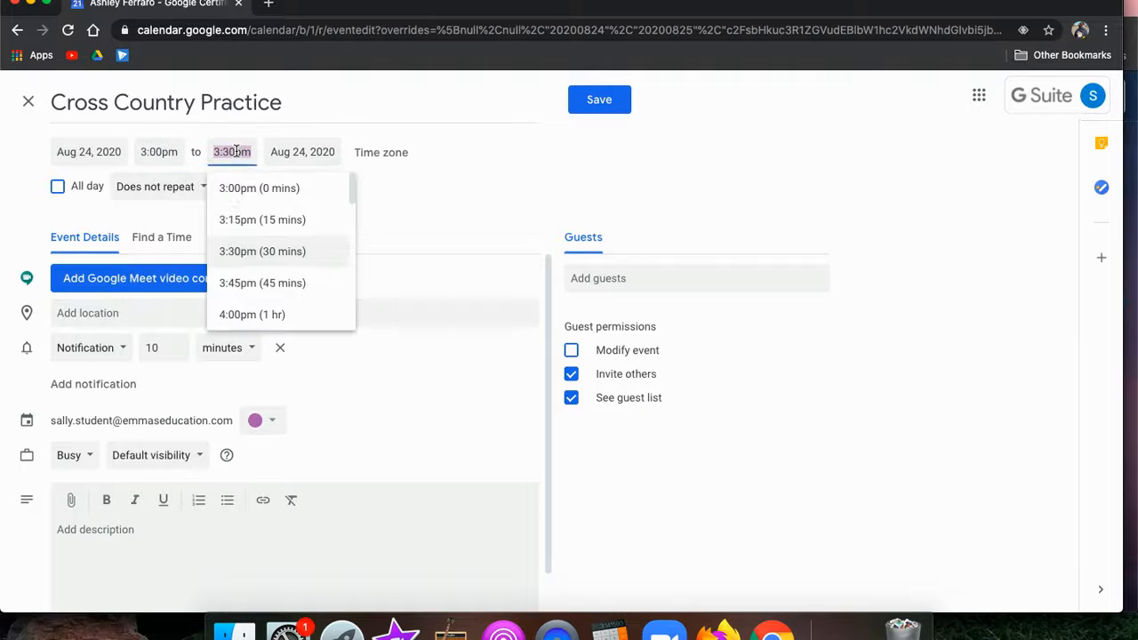
{"action": "scroll", "coordinate": [239, 314], "scroll_direction": "down", "scroll_amount": 1}
{"action": "left_click", "coordinate": [240, 307]}
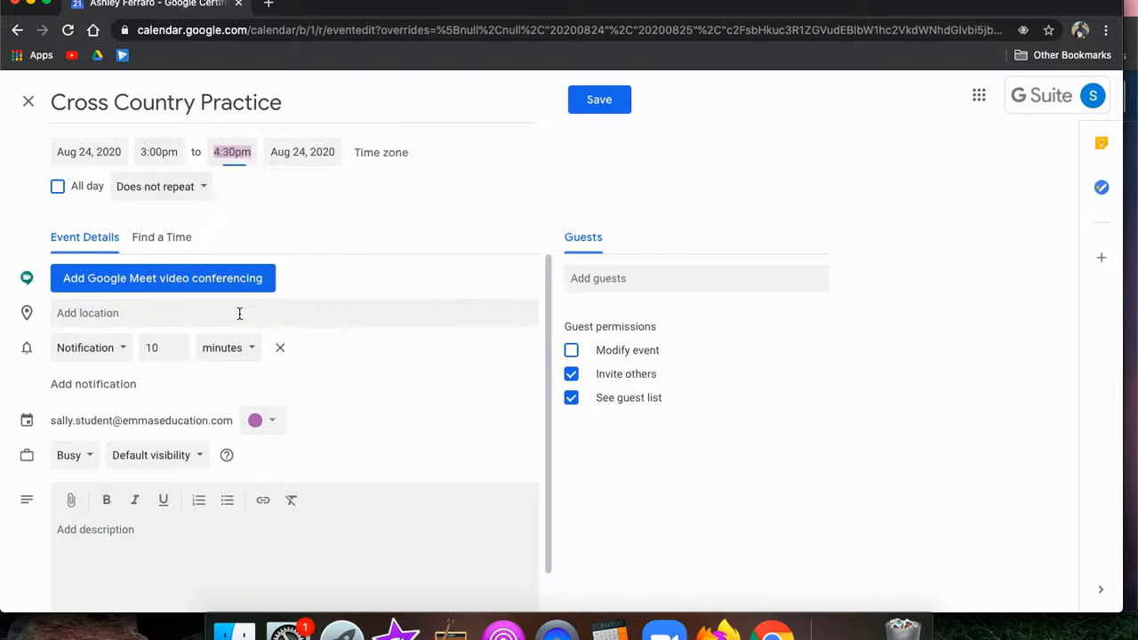
Set a custom recurrence every week on Monday, Wednesday and Friday, ending on Dec 23, 2020
{"action": "left_click", "coordinate": [161, 191]}
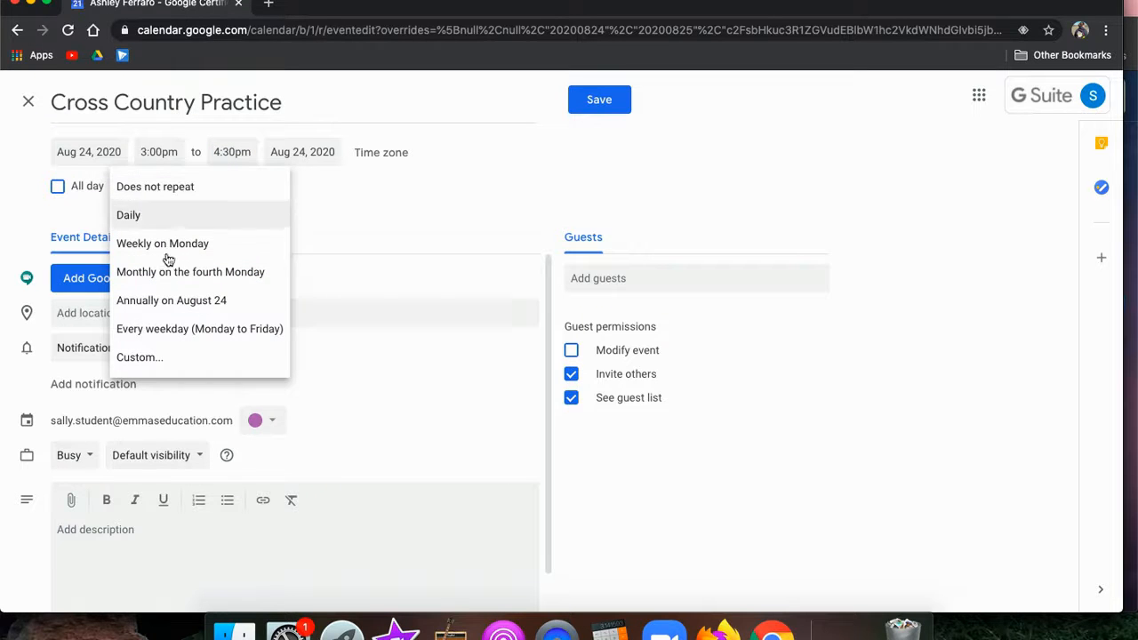
{"action": "left_click", "coordinate": [137, 357]}
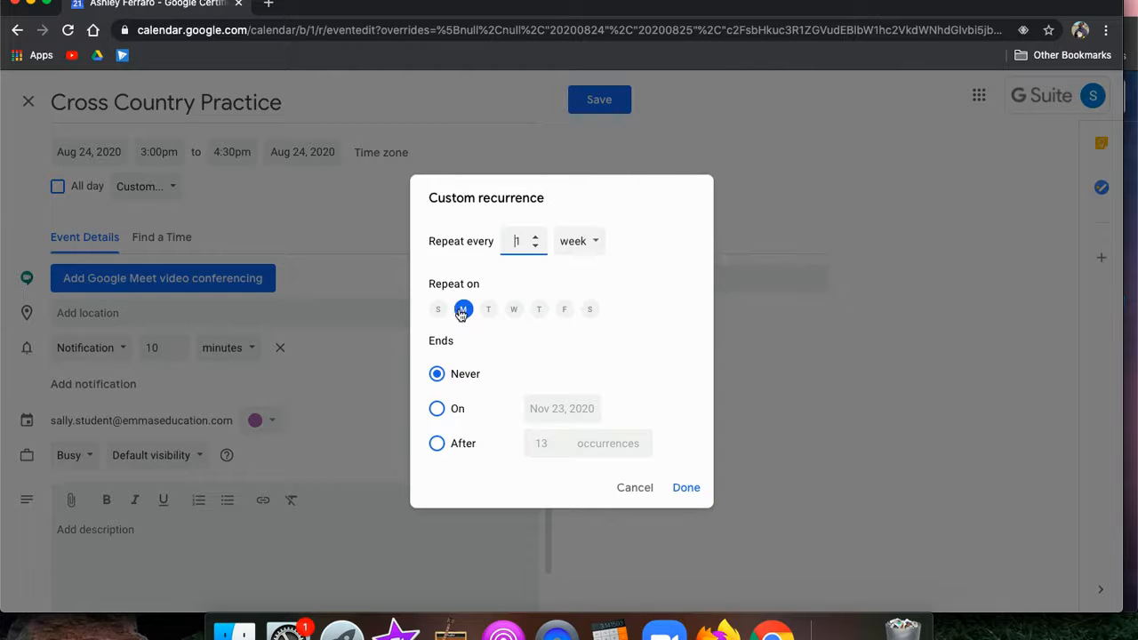
{"action": "left_click", "coordinate": [515, 311]}
{"action": "left_click", "coordinate": [564, 312]}
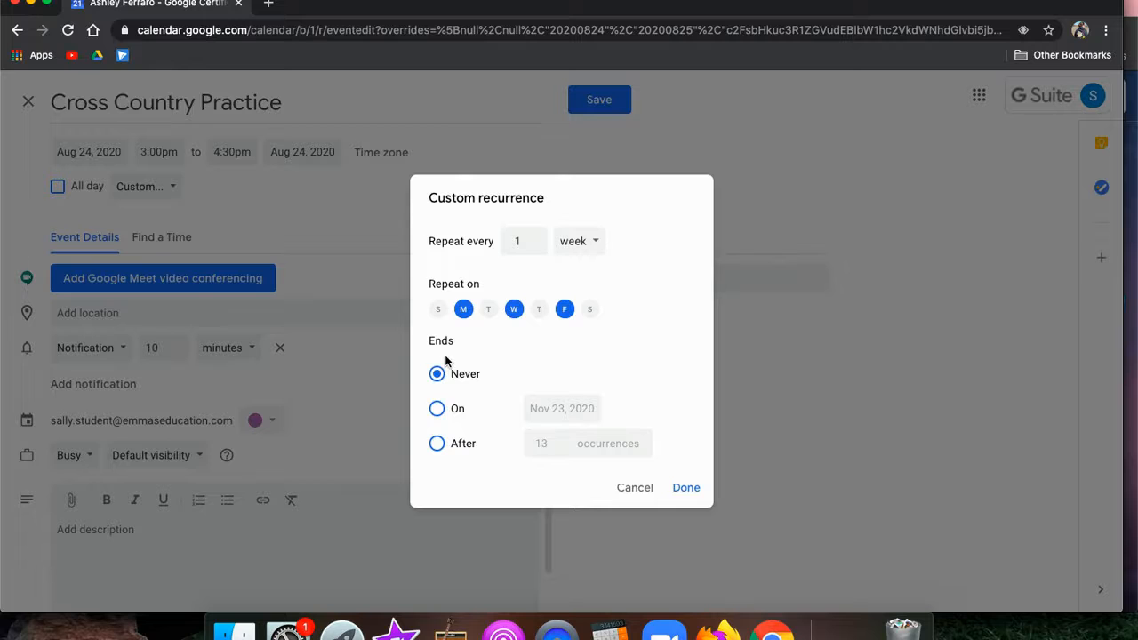
{"action": "left_click", "coordinate": [438, 411]}
{"action": "left_click", "coordinate": [589, 411]}
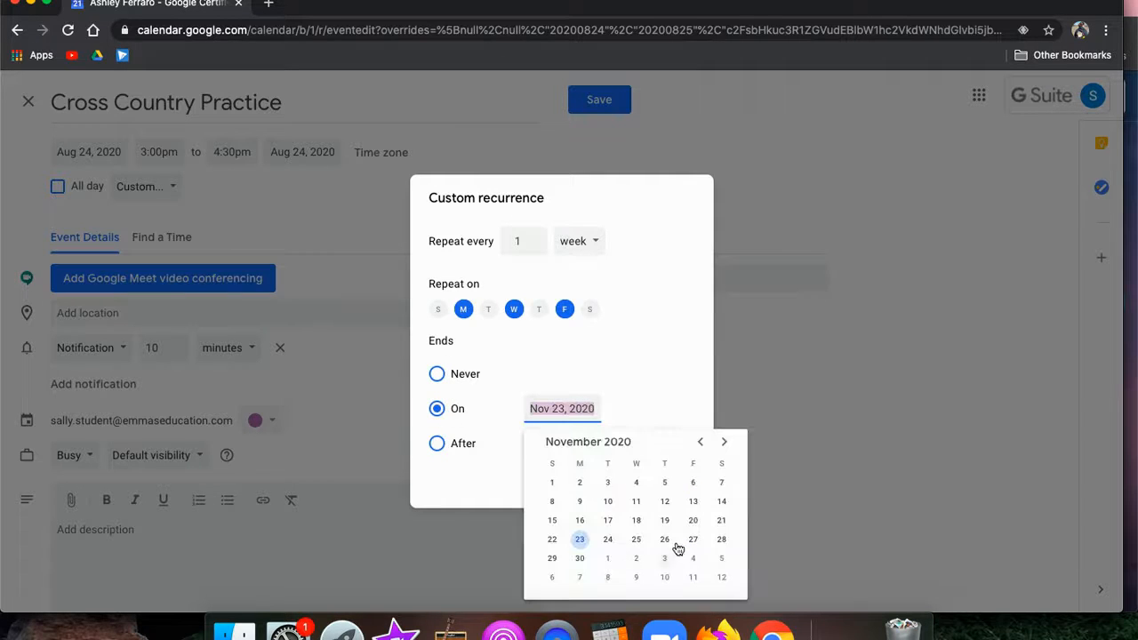
{"action": "left_click", "coordinate": [724, 442]}
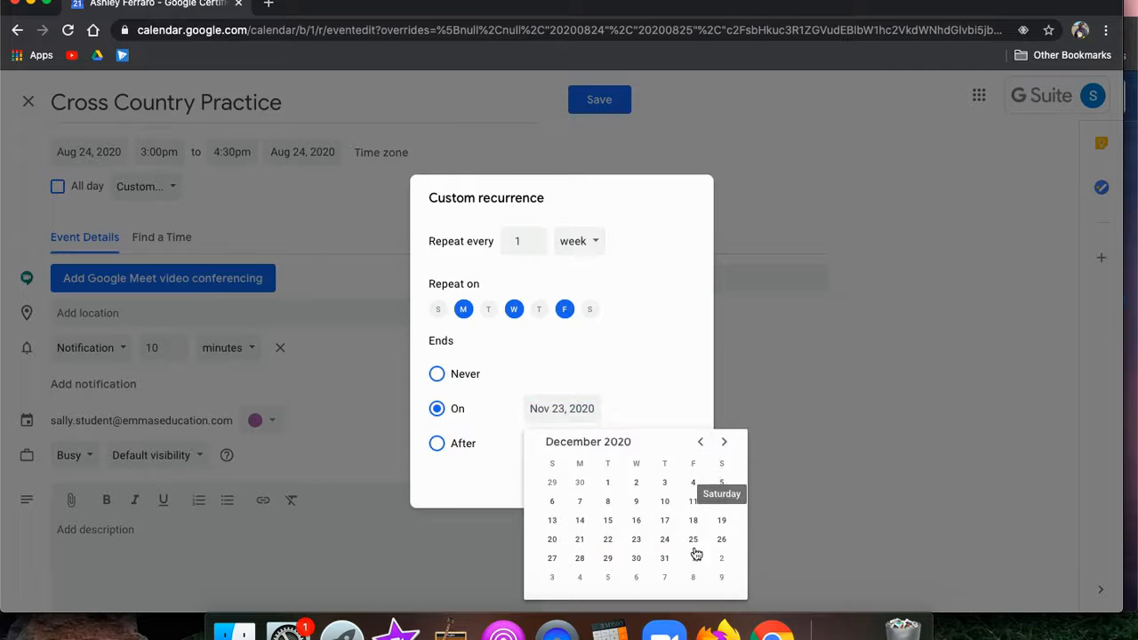
{"action": "left_click", "coordinate": [637, 540]}
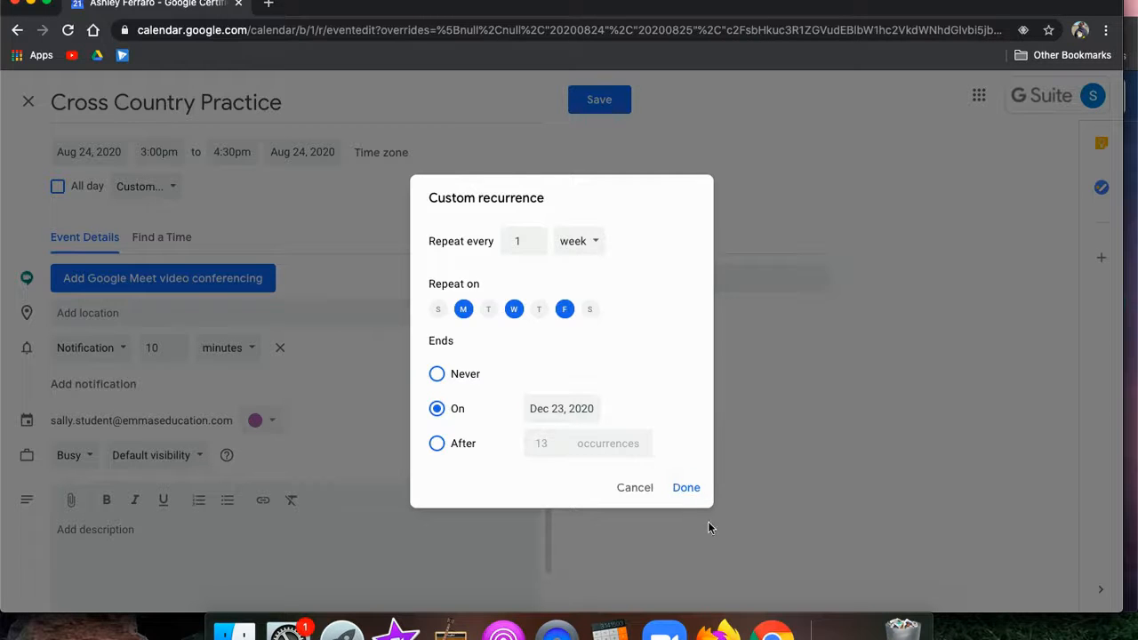
{"action": "left_click", "coordinate": [685, 485]}
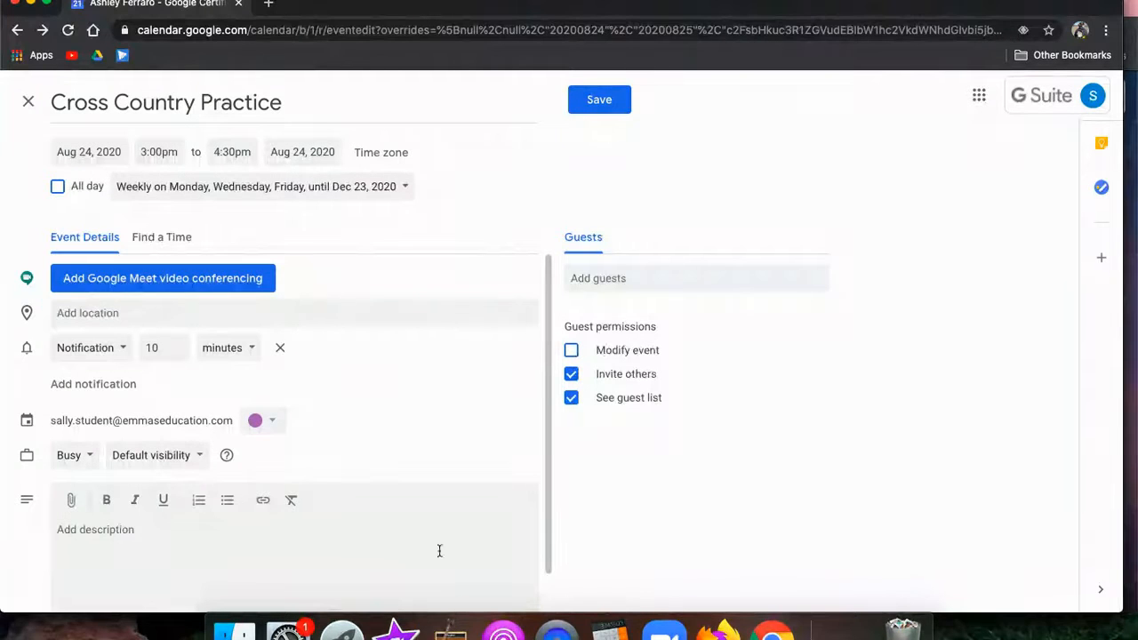
Keep the first reminder as a notification and set it to 30 minutes before the event
{"action": "left_click", "coordinate": [89, 347]}
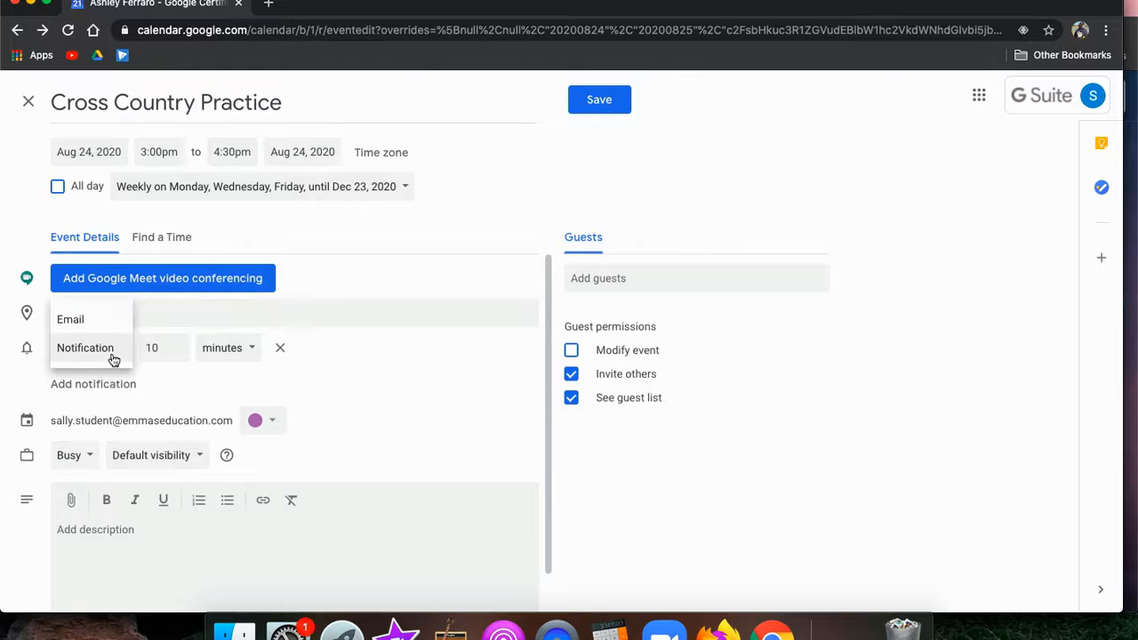
{"action": "left_click", "coordinate": [80, 348]}
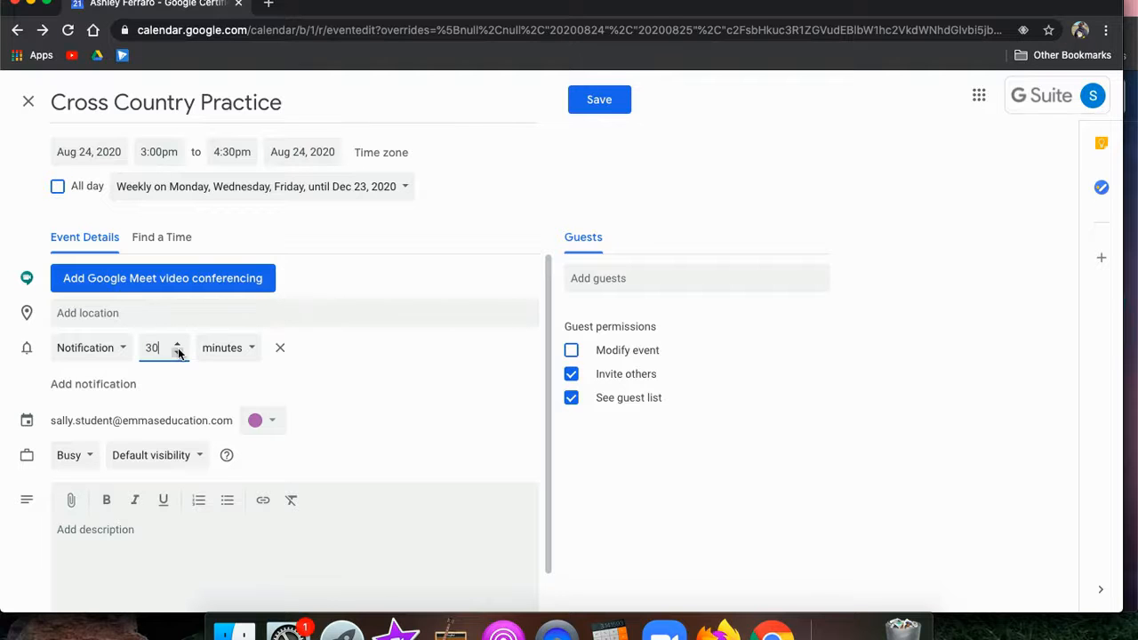
{"action": "key", "text": "Tab"}
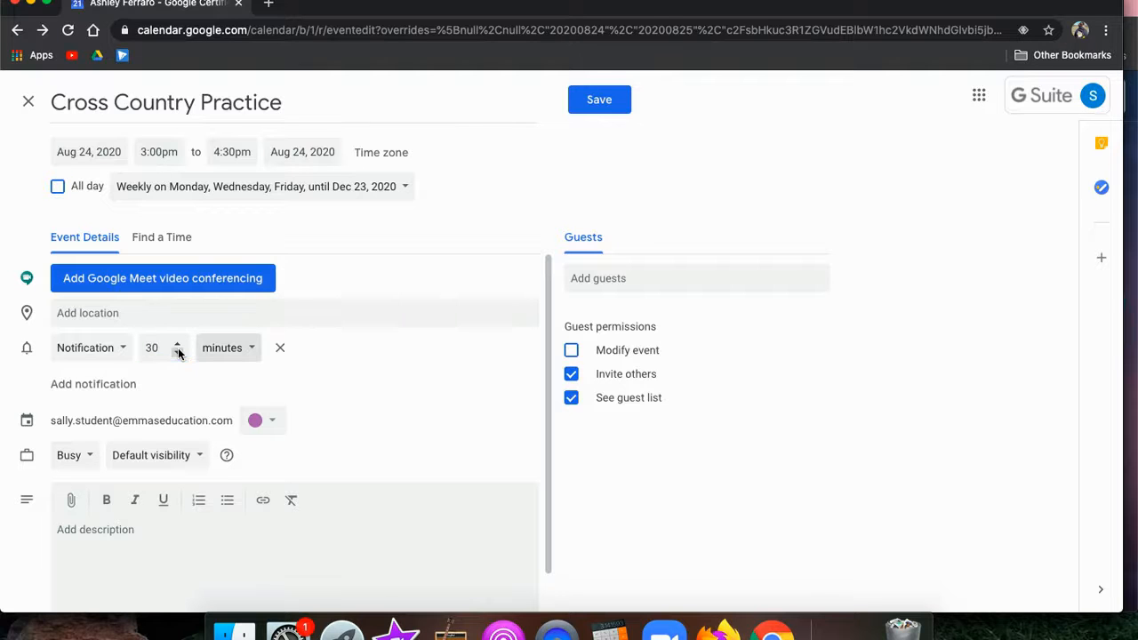
Add a second notification to the event, set to 1 day ahead
{"action": "left_click", "coordinate": [112, 386]}
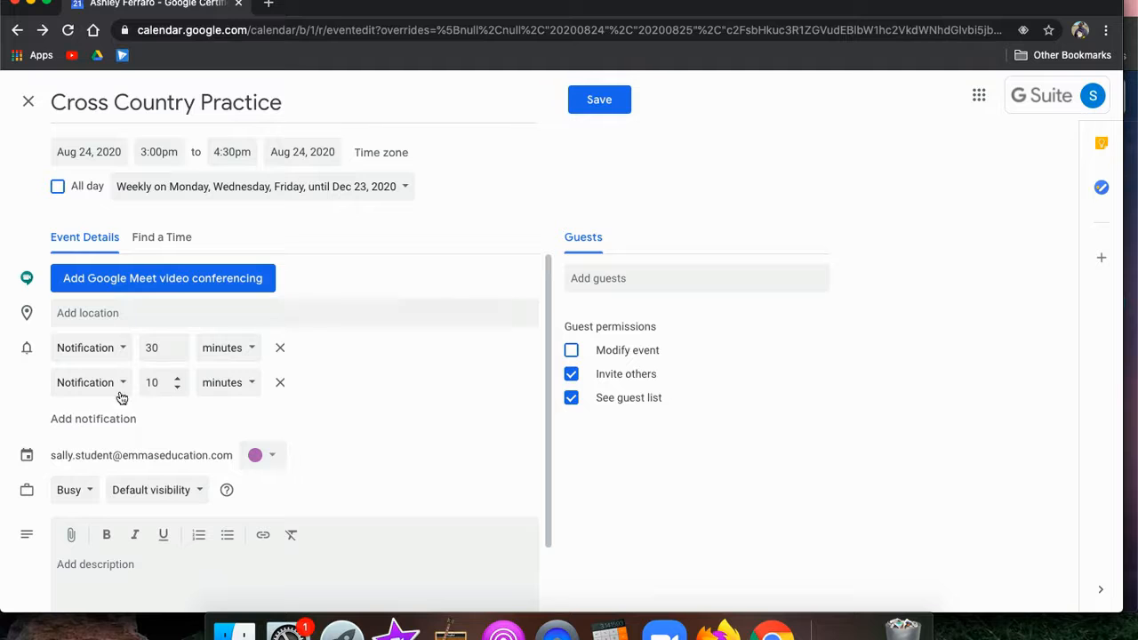
{"action": "left_click", "coordinate": [223, 385]}
{"action": "left_click", "coordinate": [215, 439]}
{"action": "left_click", "coordinate": [177, 388]}
{"action": "type", "text": "1"}
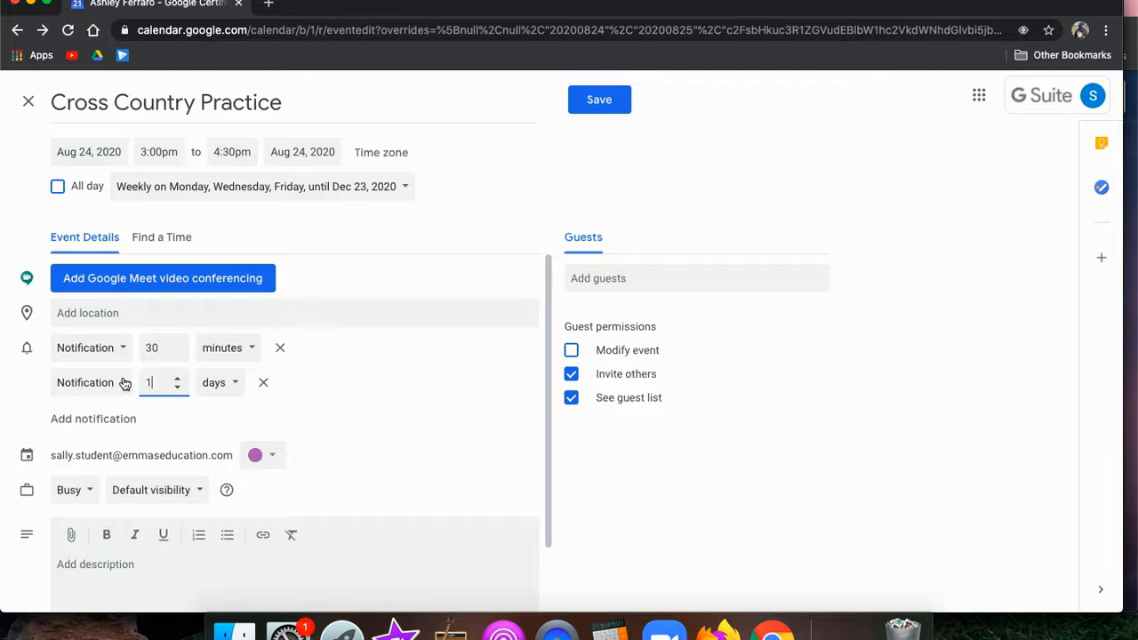
{"action": "key", "text": "Tab"}
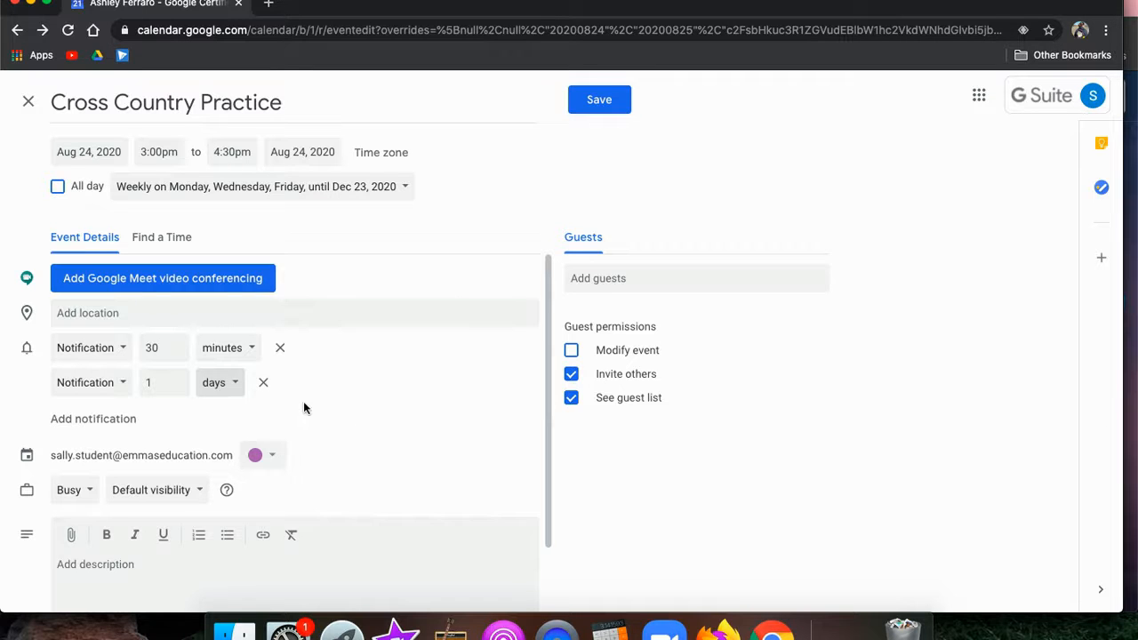
Look over the remaining event details and save the recurring Cross Country Practice event
{"action": "scroll", "coordinate": [304, 401], "scroll_direction": "down", "scroll_amount": 2}
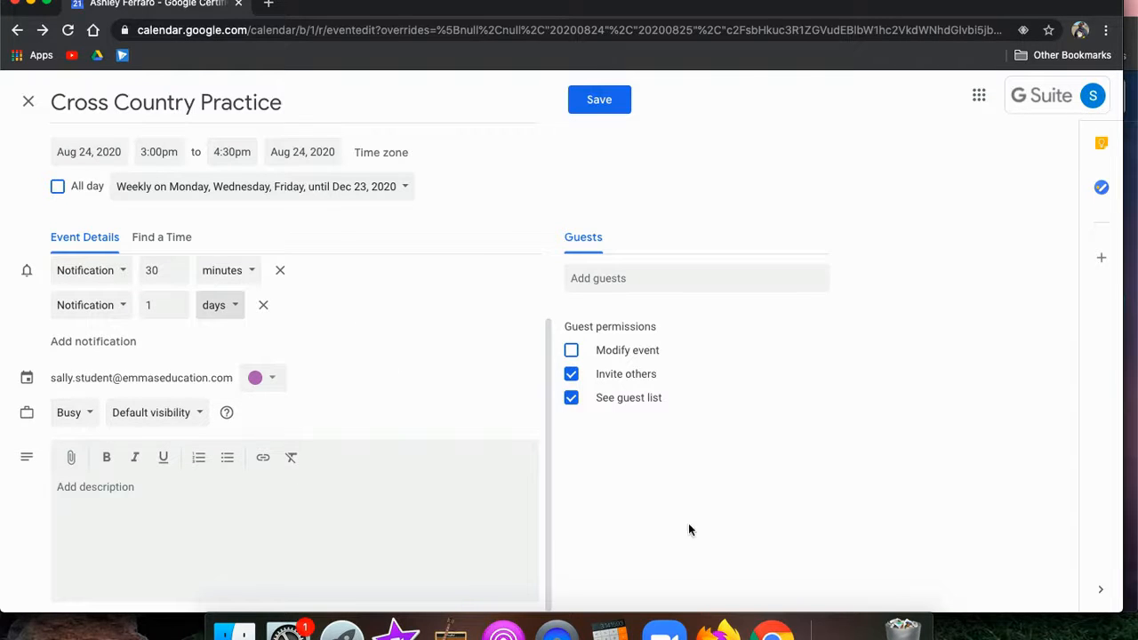
{"action": "scroll", "coordinate": [373, 399], "scroll_direction": "up", "scroll_amount": 2}
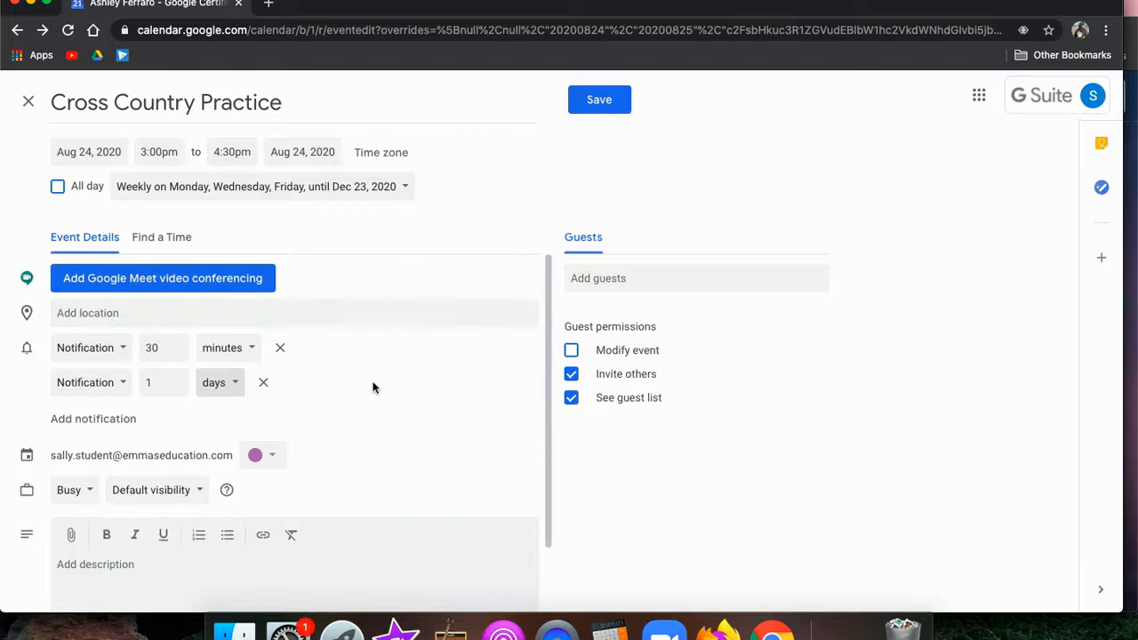
{"action": "left_click", "coordinate": [594, 99]}
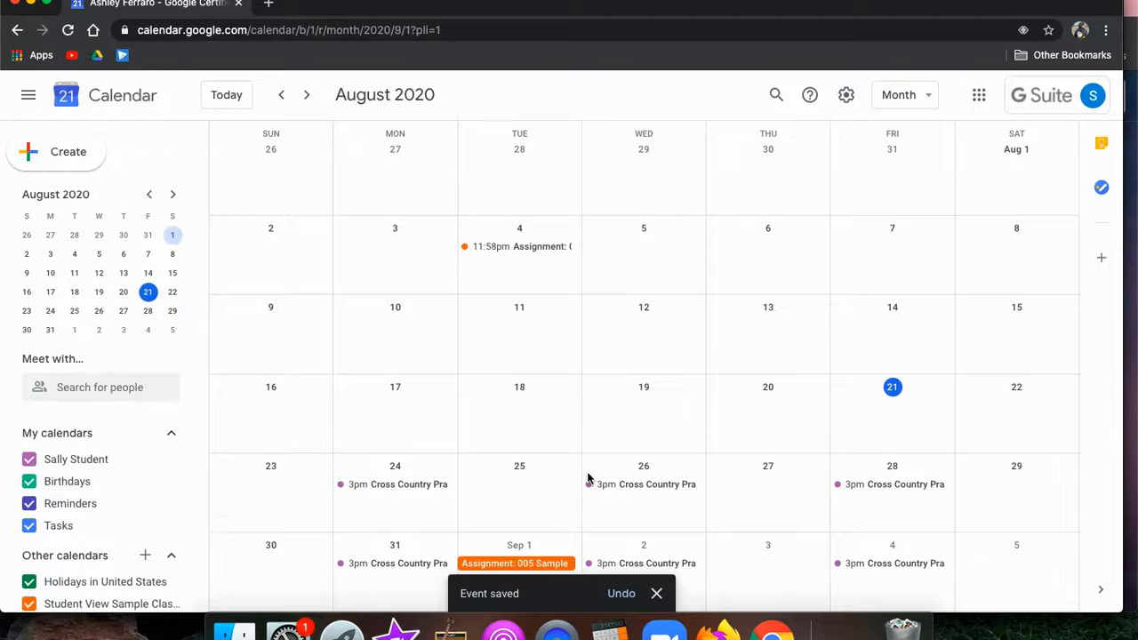
Browse the month view forward to December 2020 to check the recurring practice entries
{"action": "scroll", "coordinate": [588, 476], "scroll_direction": "down", "scroll_amount": 1}
{"action": "scroll", "coordinate": [781, 458], "scroll_direction": "down", "scroll_amount": 1}
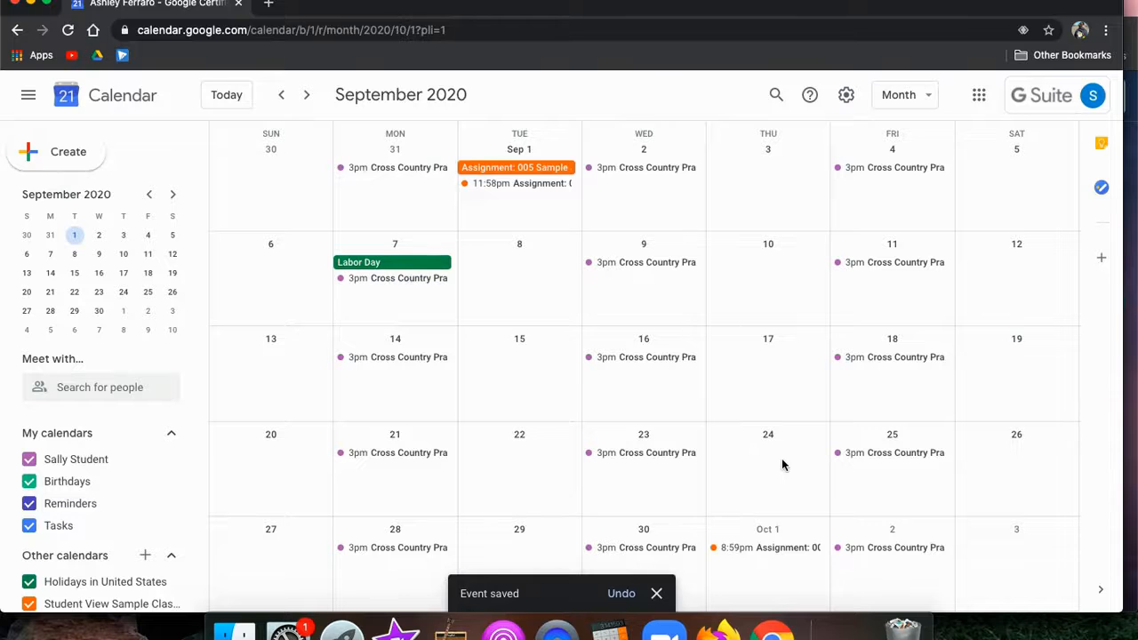
{"action": "scroll", "coordinate": [724, 349], "scroll_direction": "down", "scroll_amount": 1}
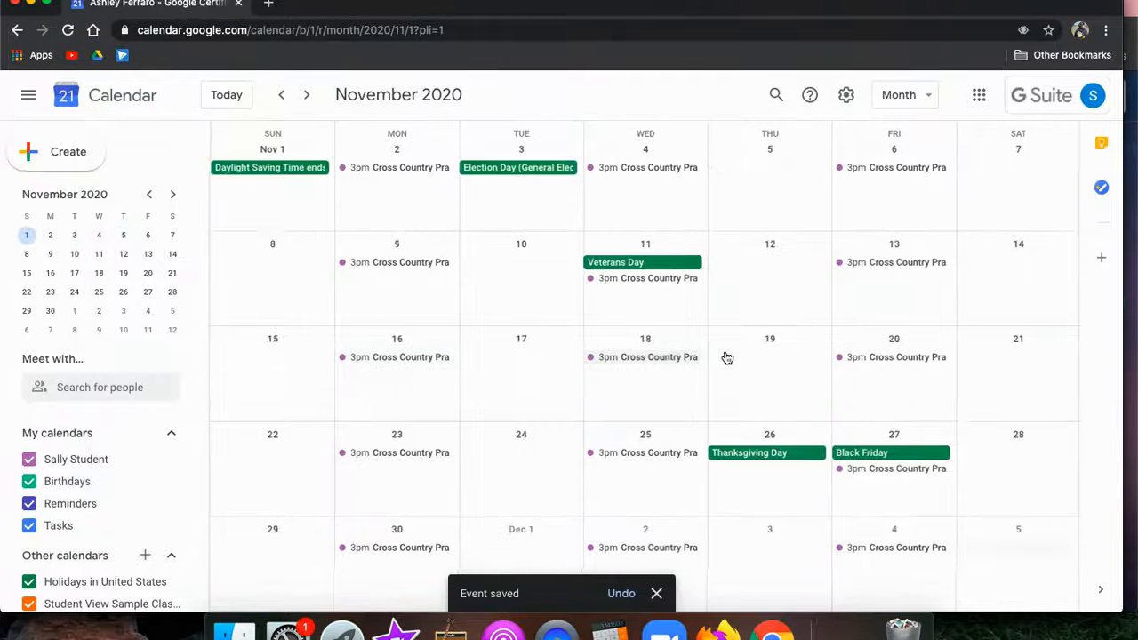
{"action": "scroll", "coordinate": [725, 356], "scroll_direction": "down", "scroll_amount": 1}
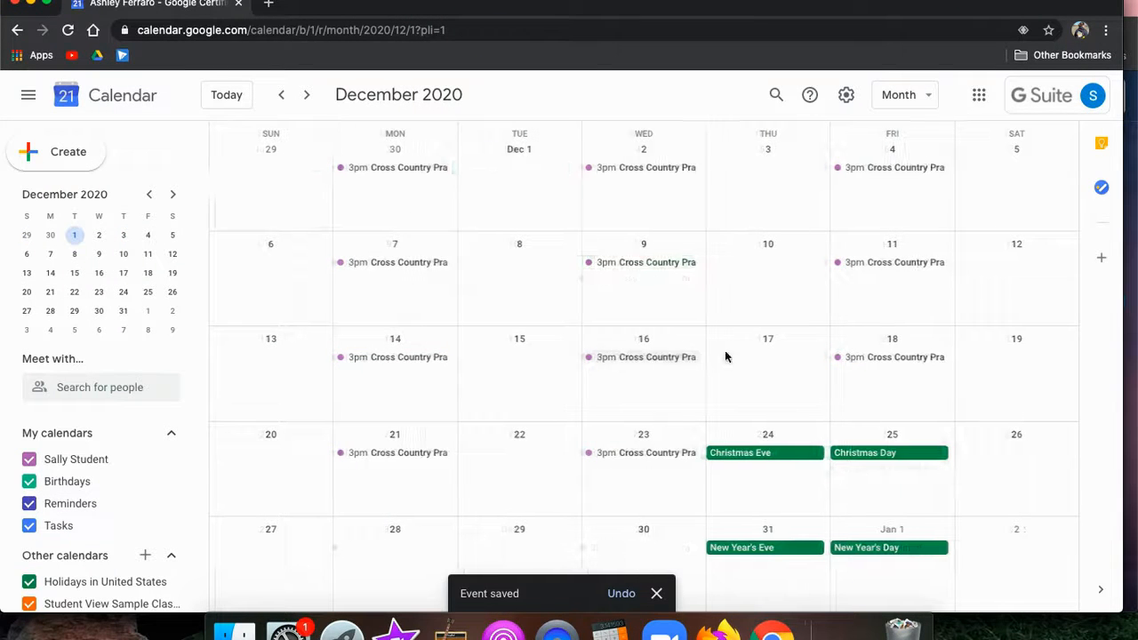
Delete only the Wednesday, October 7, 2020 occurrence of the recurring Cross Country Practice event, leaving the rest of the series in place
{"action": "scroll", "coordinate": [702, 373], "scroll_direction": "up", "scroll_amount": 1}
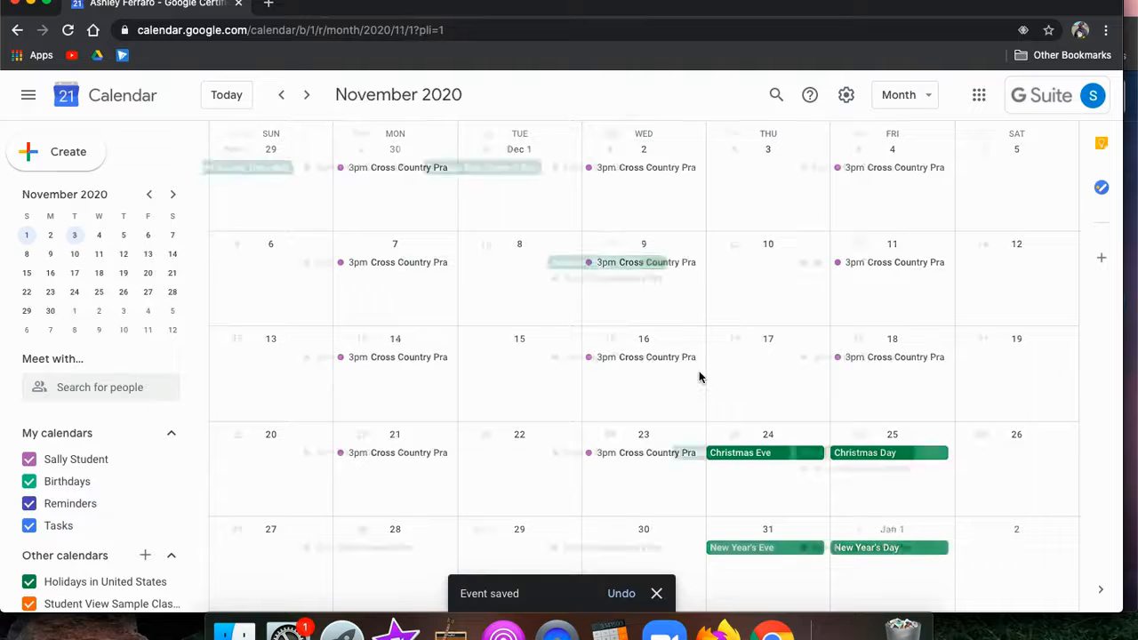
{"action": "scroll", "coordinate": [694, 373], "scroll_direction": "up", "scroll_amount": 1}
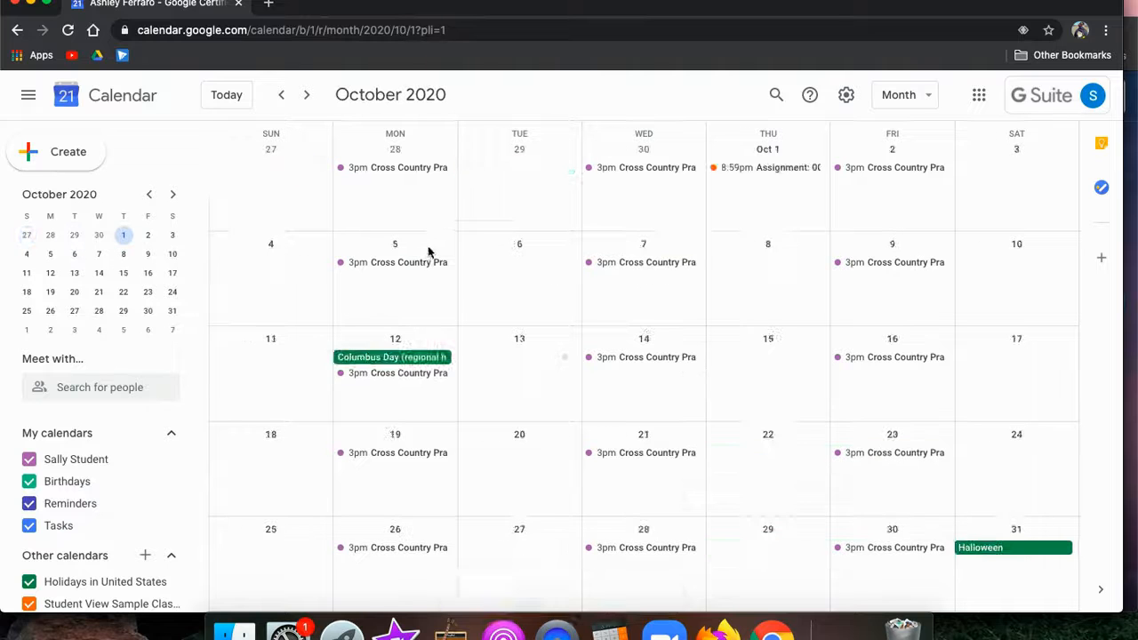
{"action": "left_click", "coordinate": [602, 265]}
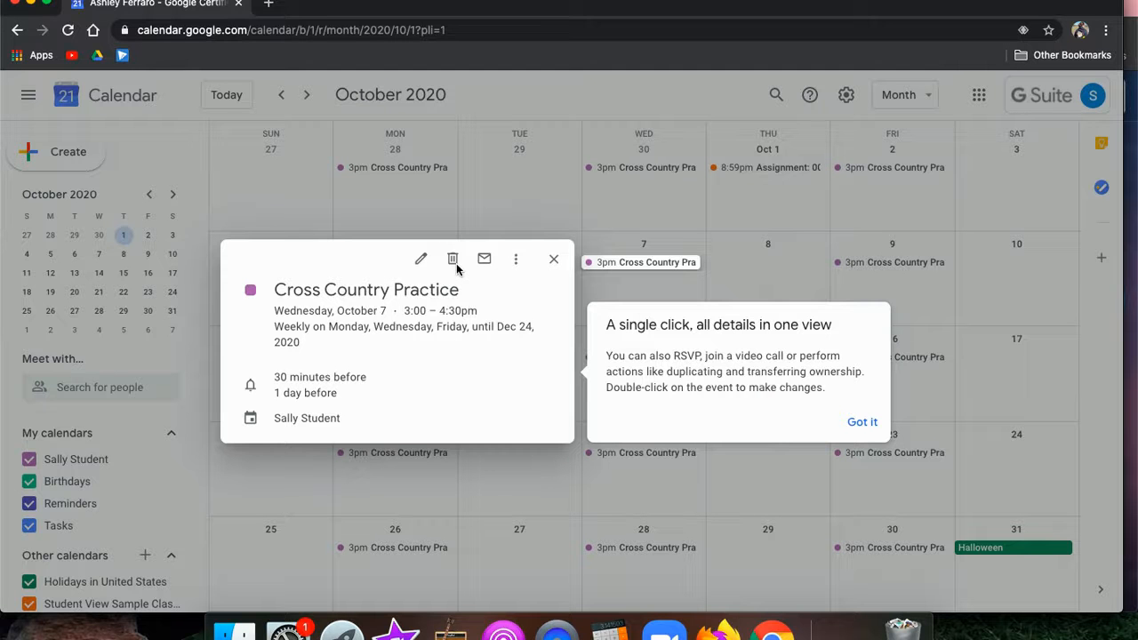
{"action": "left_click", "coordinate": [861, 428]}
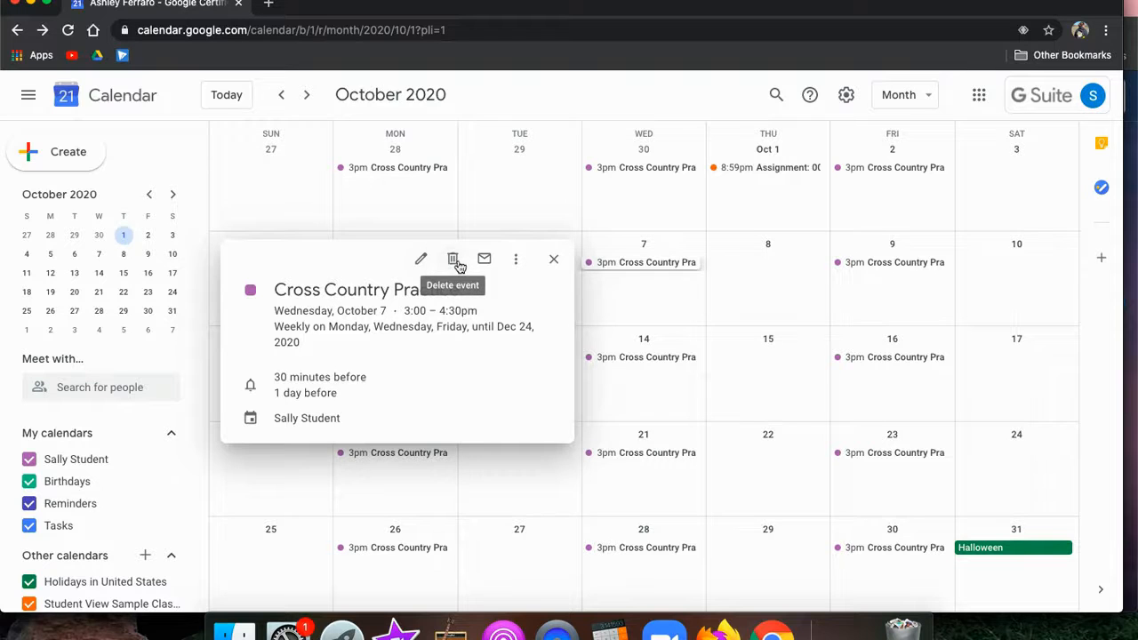
{"action": "left_click", "coordinate": [454, 259]}
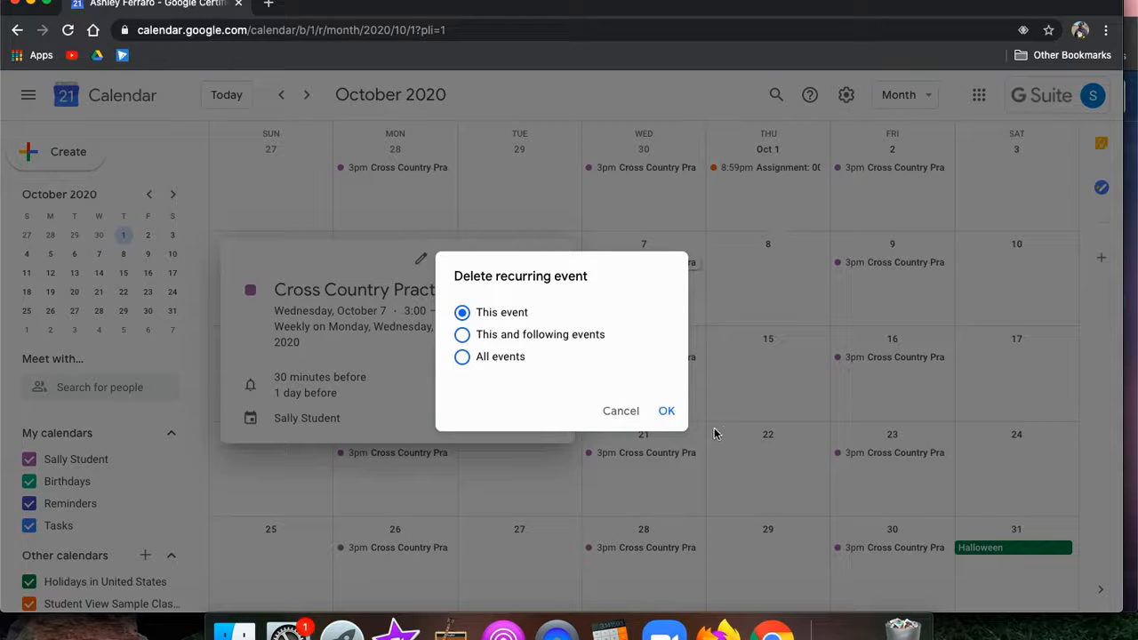
{"action": "left_click", "coordinate": [667, 411]}
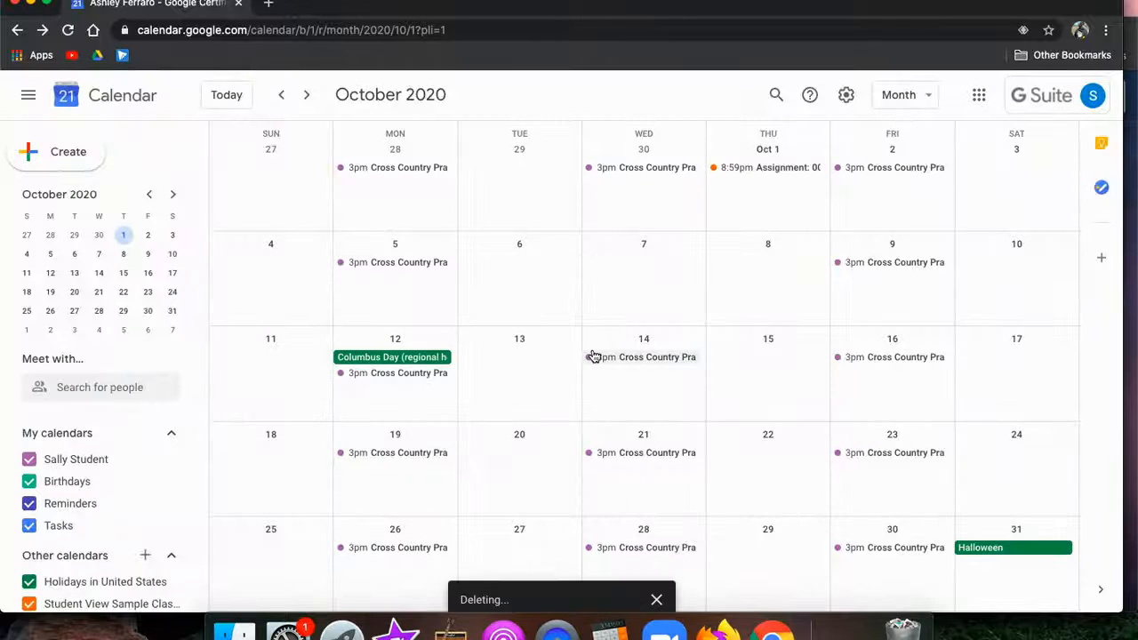